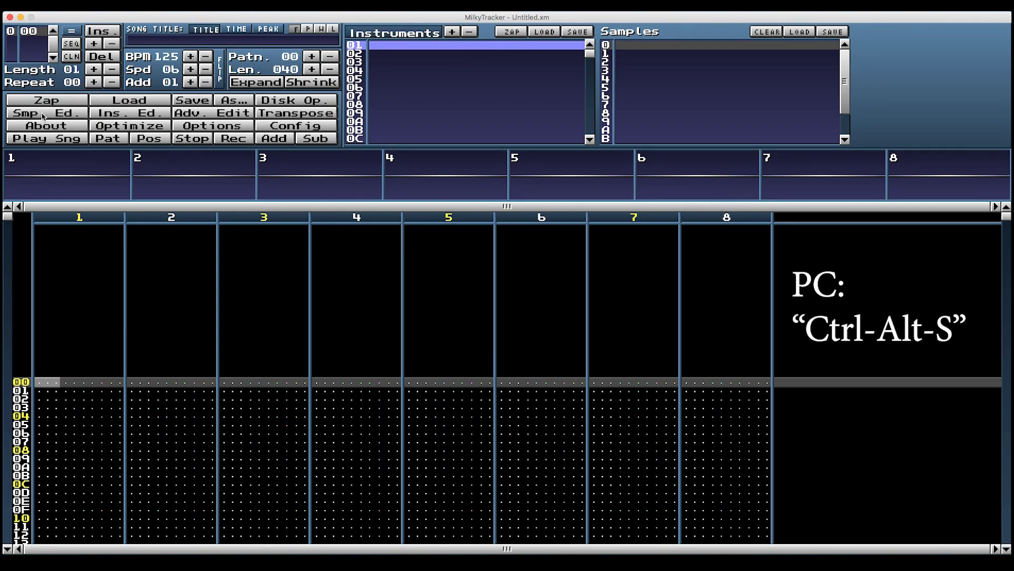
- Open the sample editor for instrument 01 and create a new sample with a size of 64 samples
{"action": "left_click", "coordinate": [44, 114]}
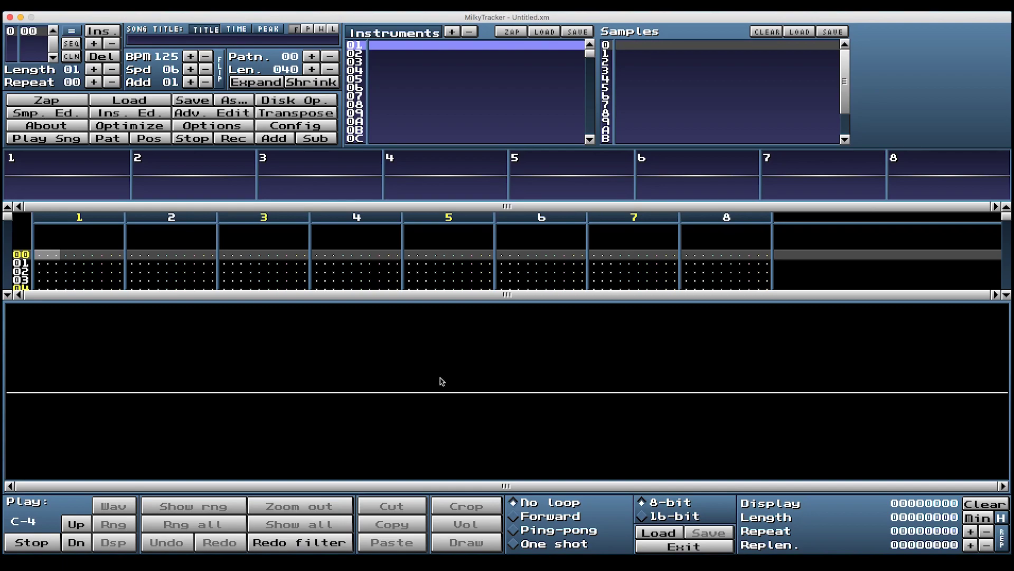
{"action": "right_click", "coordinate": [470, 396]}
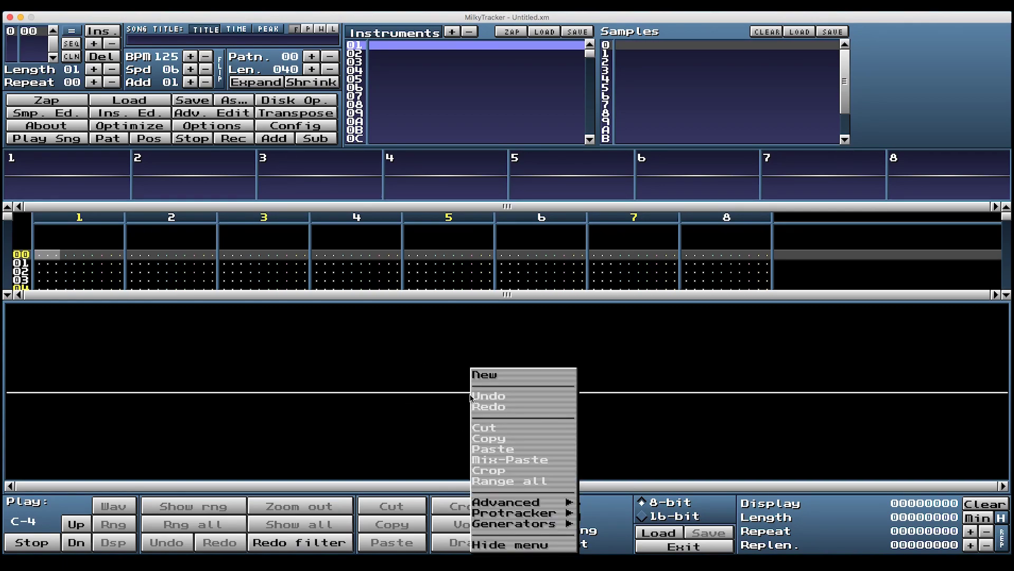
{"action": "left_click", "coordinate": [497, 376]}
{"action": "left_click", "coordinate": [475, 303]}
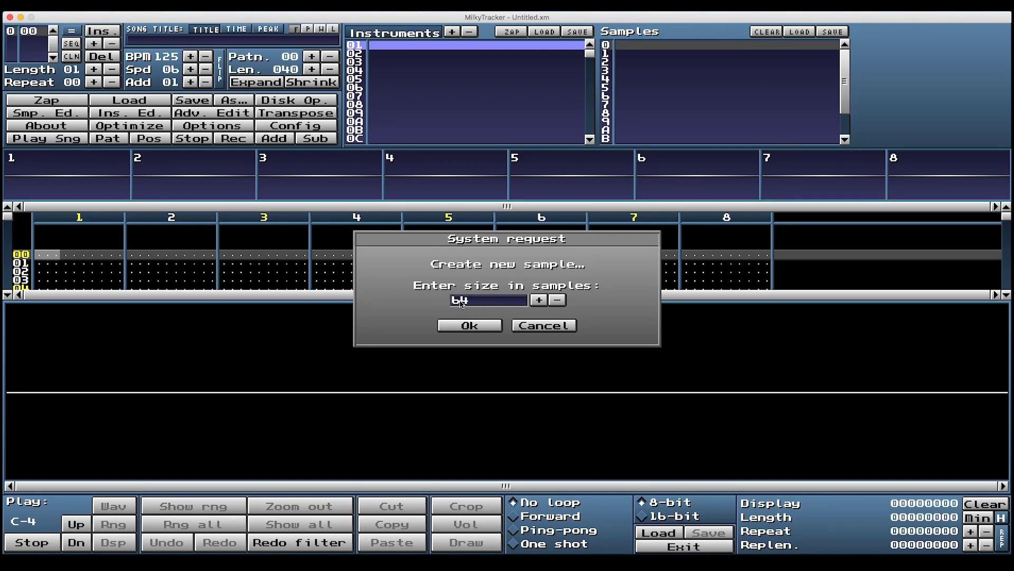
{"action": "left_click", "coordinate": [471, 327]}
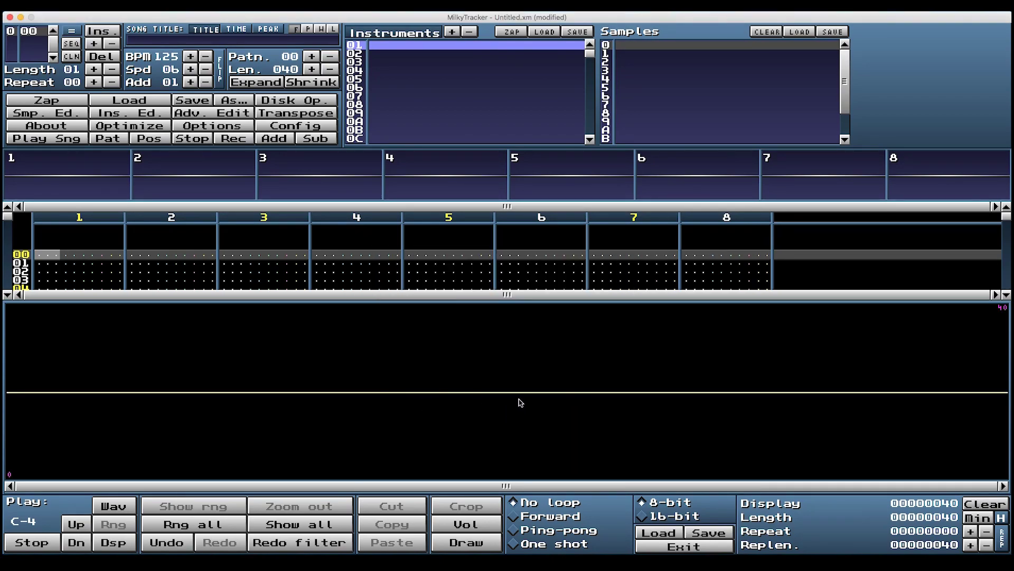
- Generate a sine wave in the new sample with 100.00 percent volume and 1.0 period
{"action": "right_click", "coordinate": [477, 390]}
{"action": "mouse_move", "coordinate": [505, 511]}
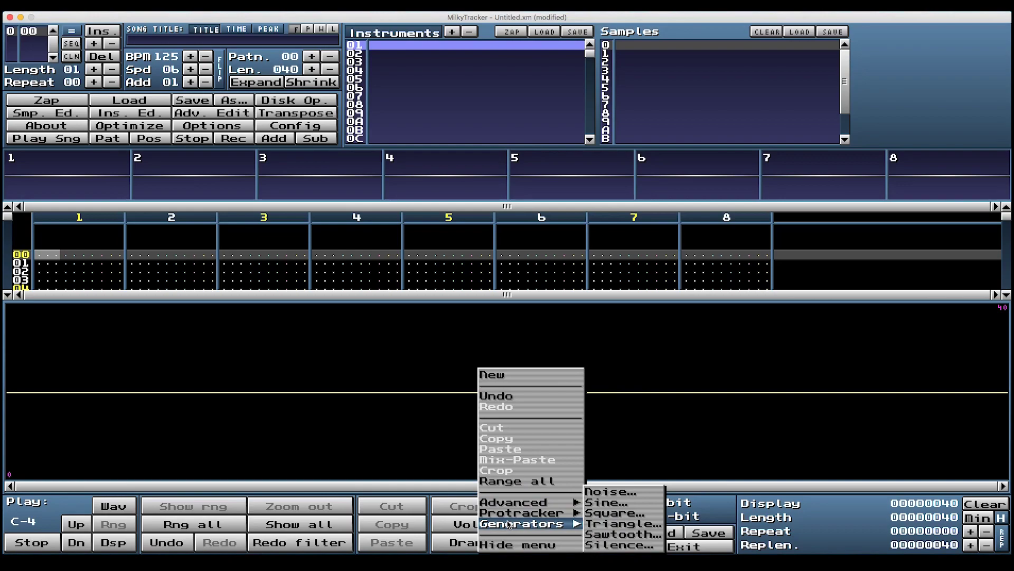
{"action": "left_click", "coordinate": [611, 503]}
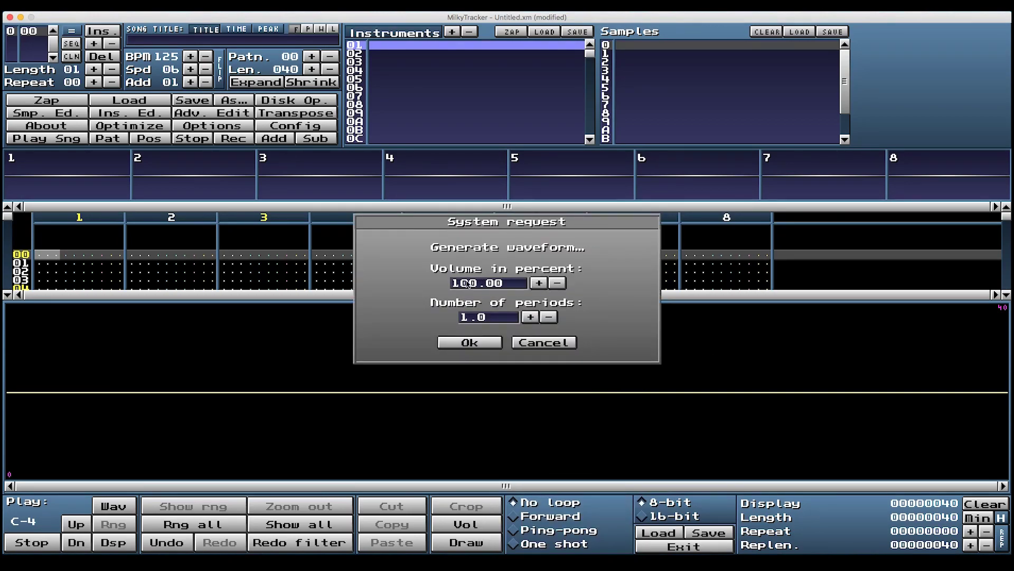
{"action": "left_click", "coordinate": [470, 344]}
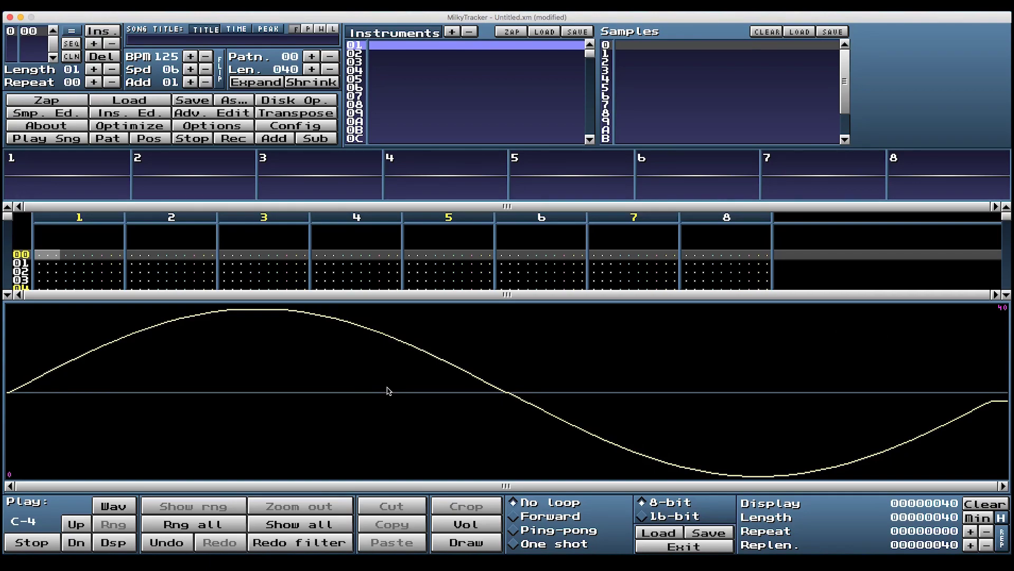
- Set the sample's loop mode to Forward, auditioning the sound before and after the change
{"action": "key", "text": "z"}
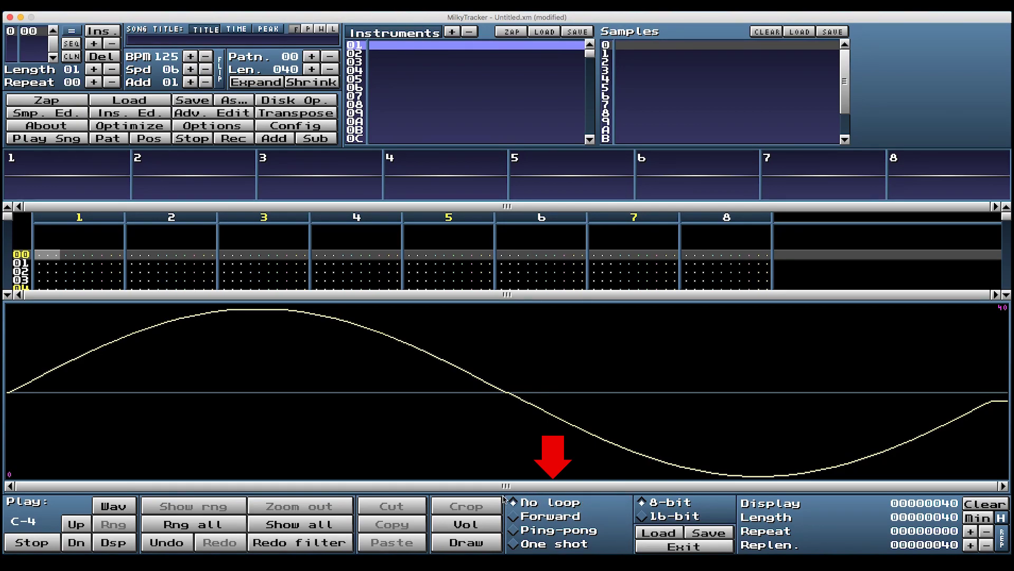
{"action": "left_click", "coordinate": [515, 518]}
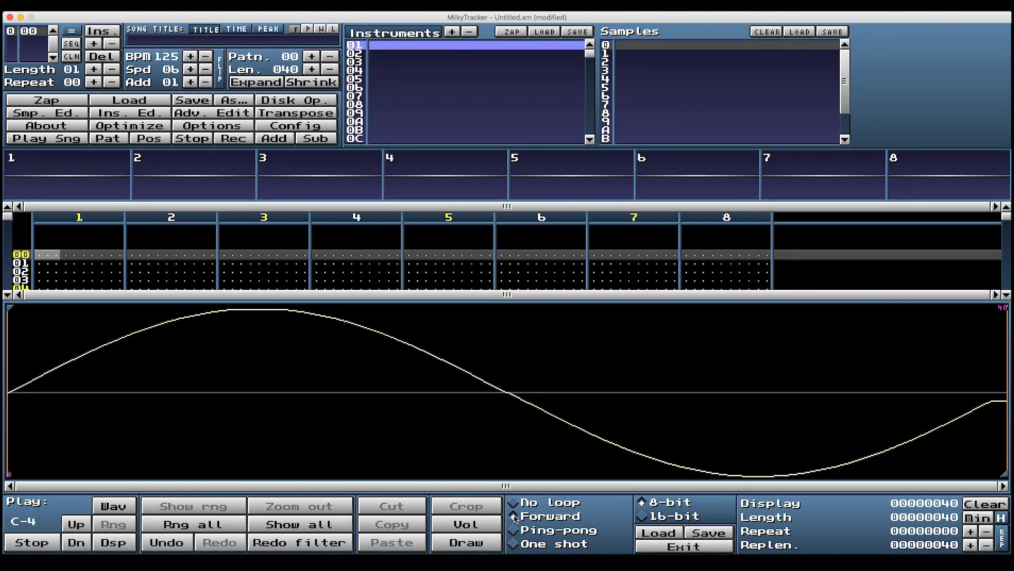
{"action": "key", "text": "z"}
{"action": "left_click", "coordinate": [391, 364]}
{"action": "right_click", "coordinate": [392, 373]}
{"action": "mouse_move", "coordinate": [452, 524]}
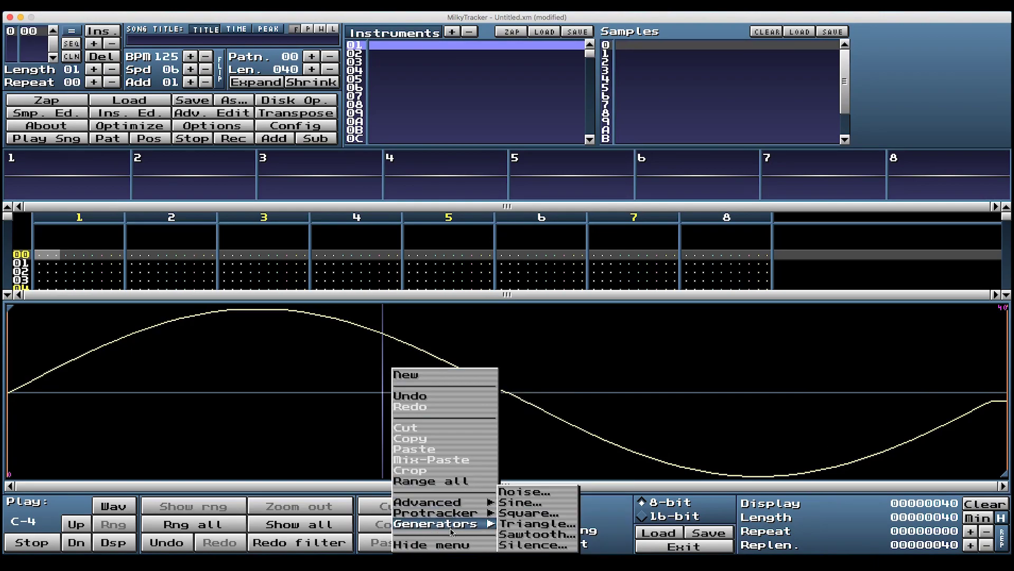
{"action": "left_click", "coordinate": [528, 503]}
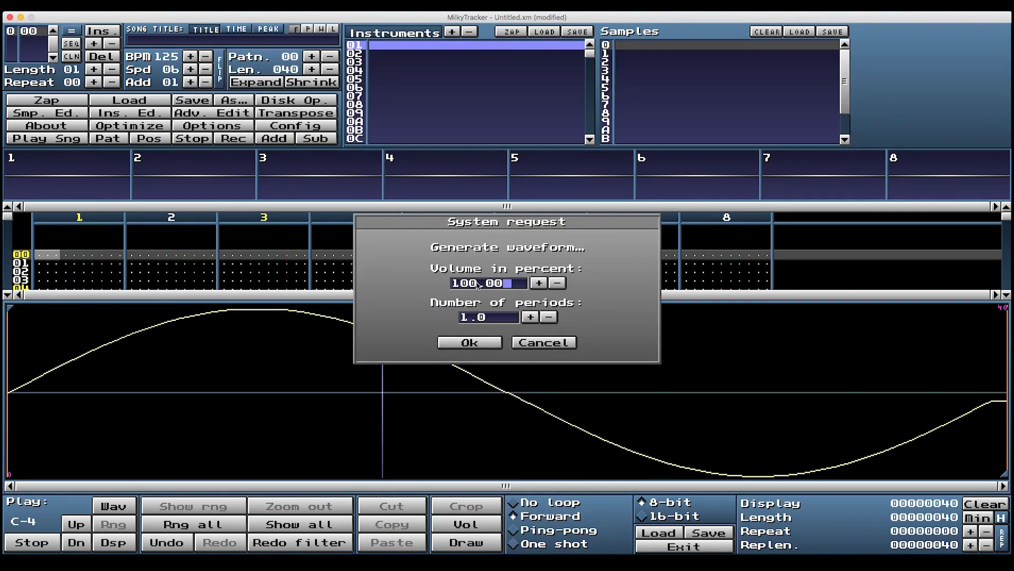
{"action": "left_click", "coordinate": [534, 343]}
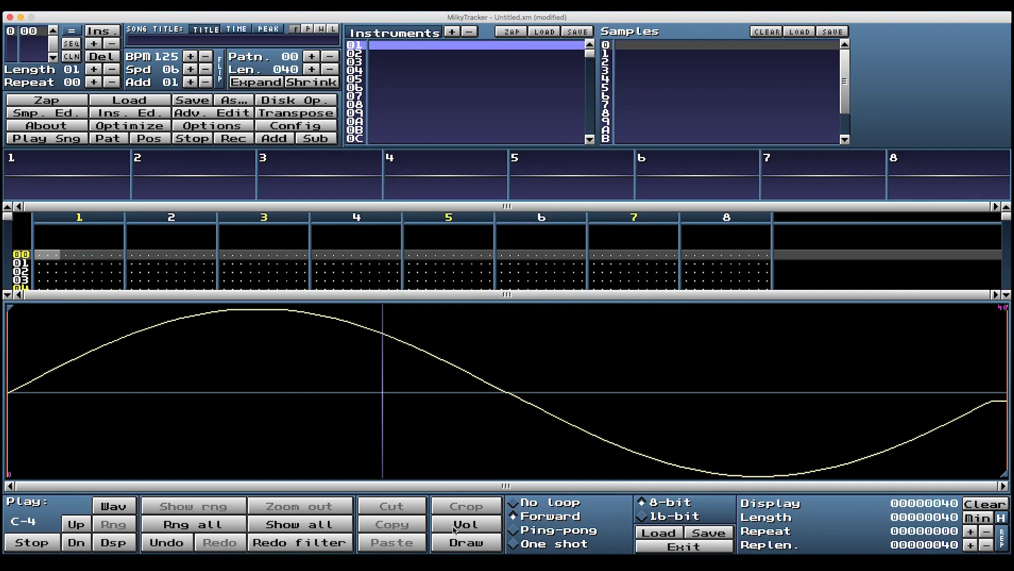
- Scale the sample's volume to 50.00 percent and repeat that volume filter twice
{"action": "left_click", "coordinate": [465, 526]}
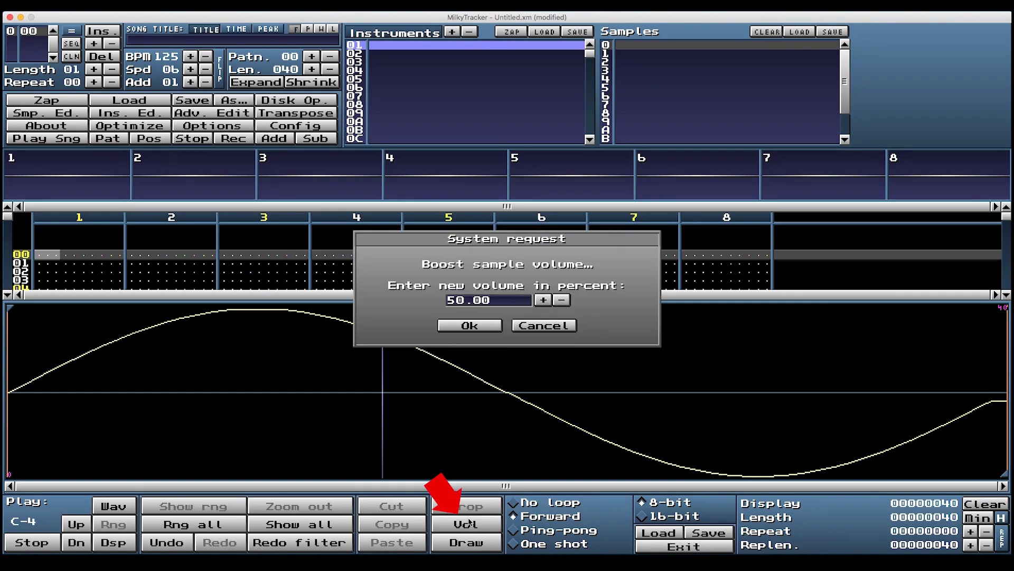
{"action": "left_click", "coordinate": [468, 326]}
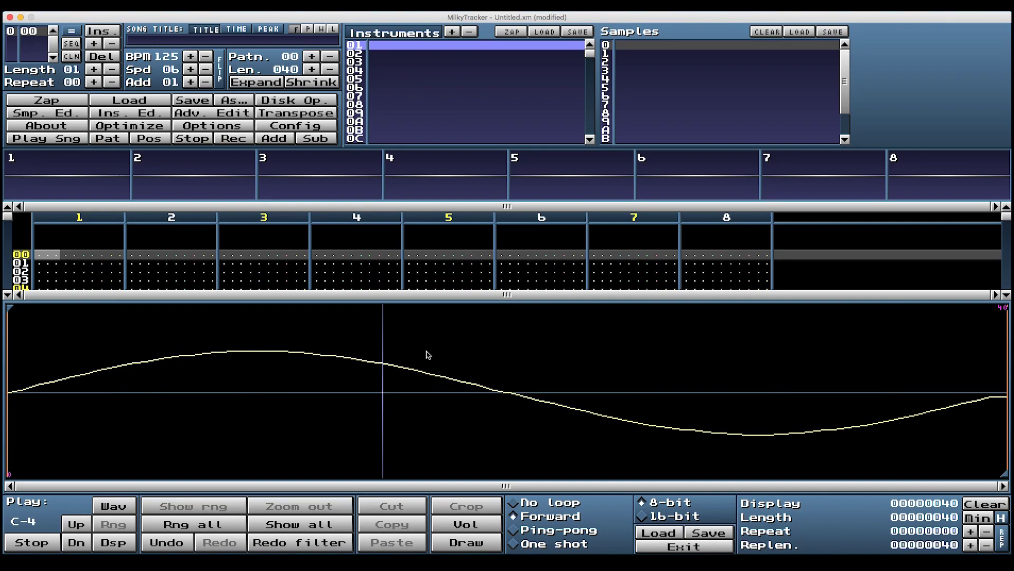
{"action": "left_click", "coordinate": [299, 543]}
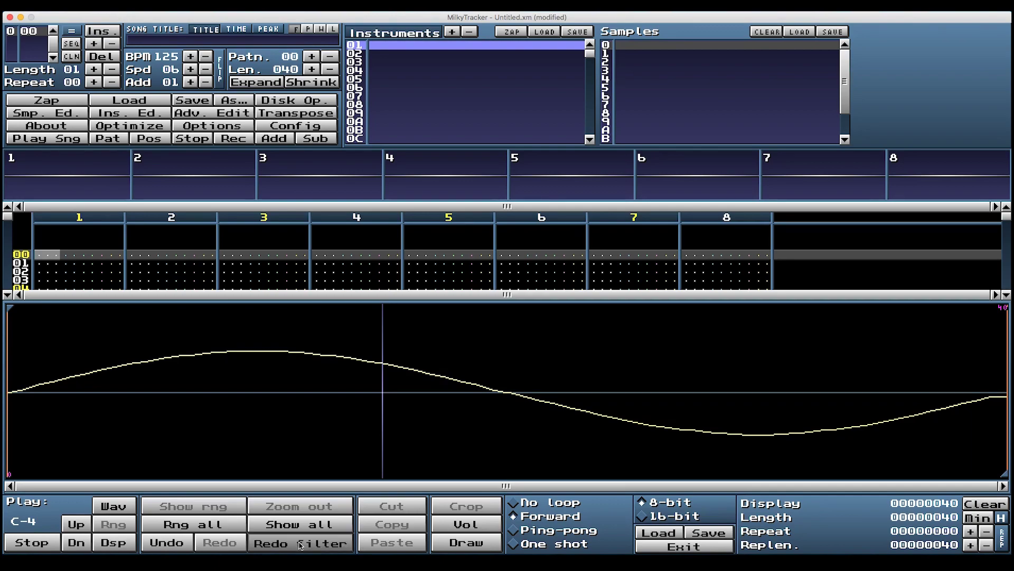
{"action": "left_click", "coordinate": [299, 544]}
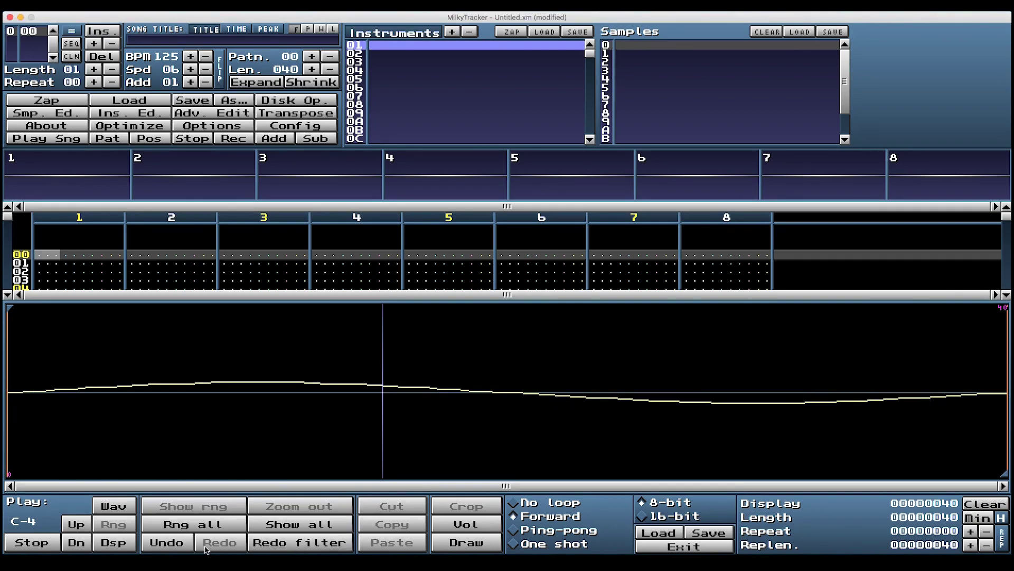
- Undo the last volume filter, reapply it and close the sample editor
{"action": "left_click", "coordinate": [175, 546]}
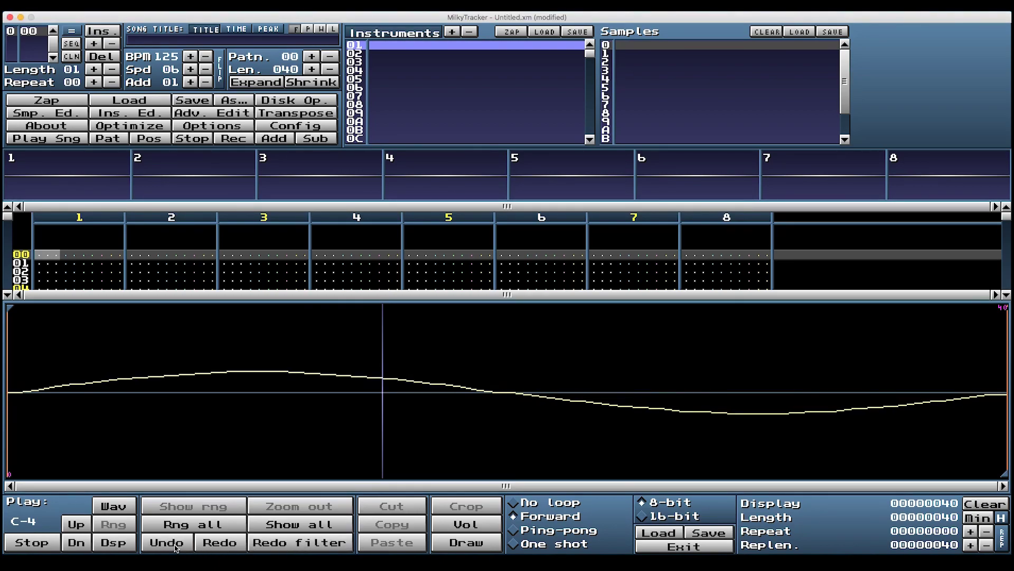
{"action": "left_click", "coordinate": [299, 542]}
{"action": "left_click", "coordinate": [47, 114]}
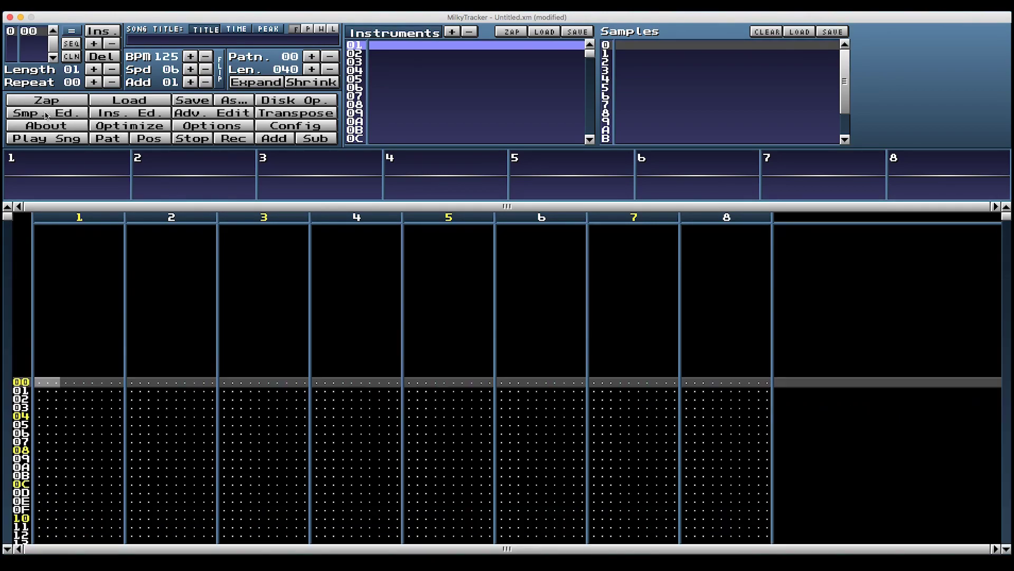
- Name instrument 01 "Sine" and turn on record mode for the pattern
{"action": "left_click", "coordinate": [391, 48]}
{"action": "type", "text": "Sine"}
{"action": "key", "text": "Return"}
{"action": "key", "text": "space"}
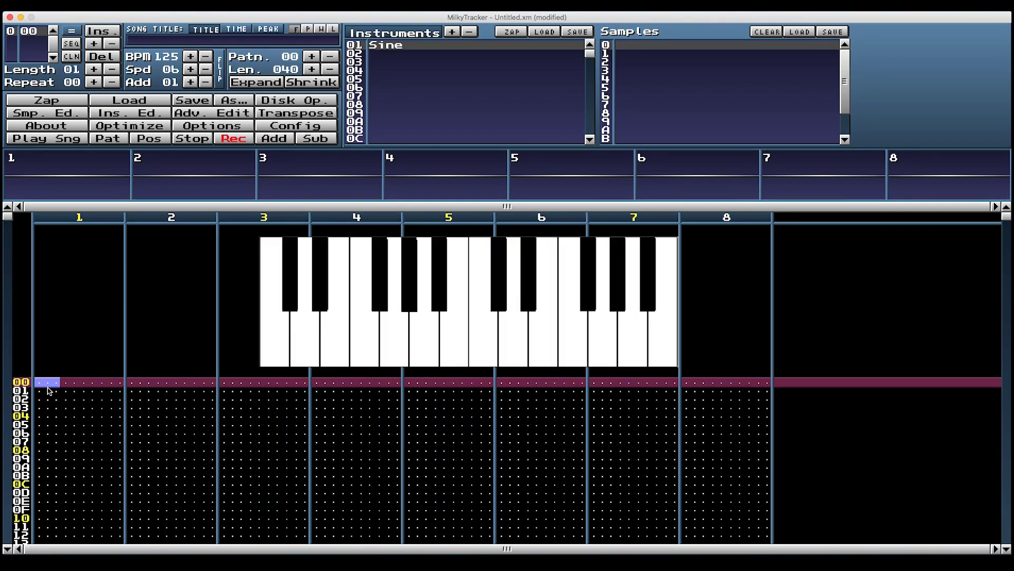
- Enter the notes C-4, C-5, C-0, C-7 and B-7 in rows 00 to 04 of channel 1, switching octaves as needed
{"action": "key", "text": "z"}
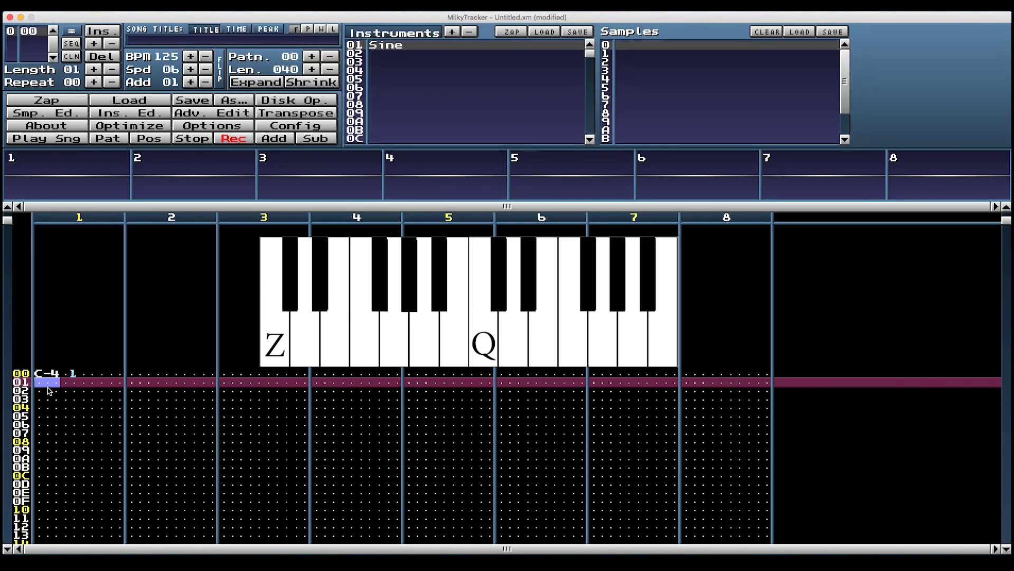
{"action": "key", "text": "q"}
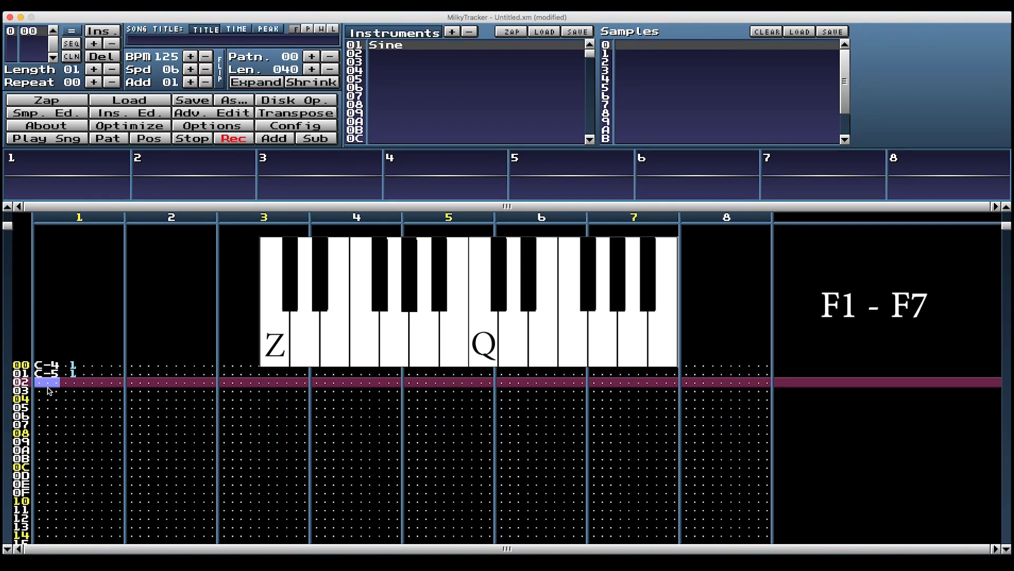
{"action": "key", "text": "z"}
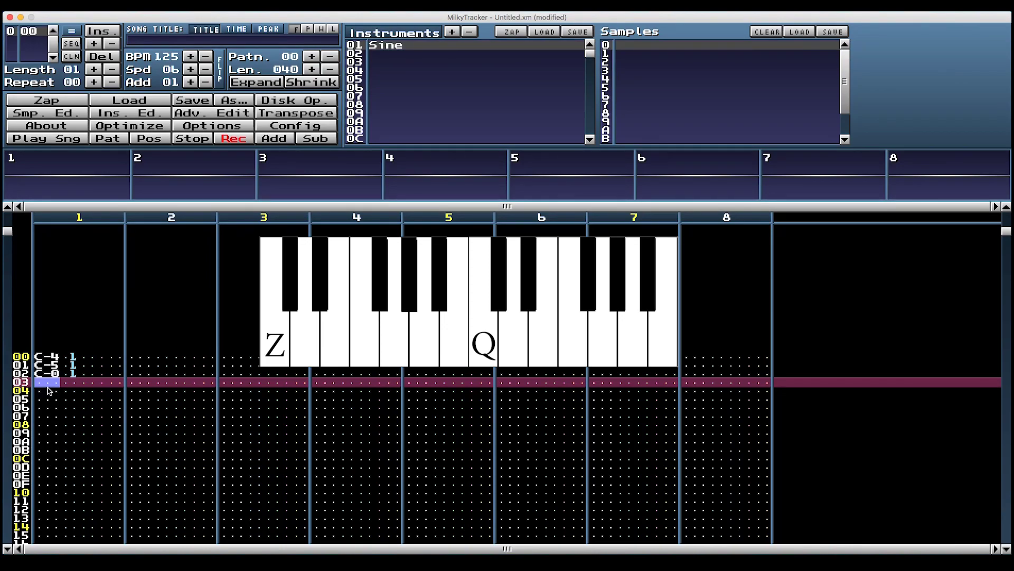
{"action": "key", "text": "z"}
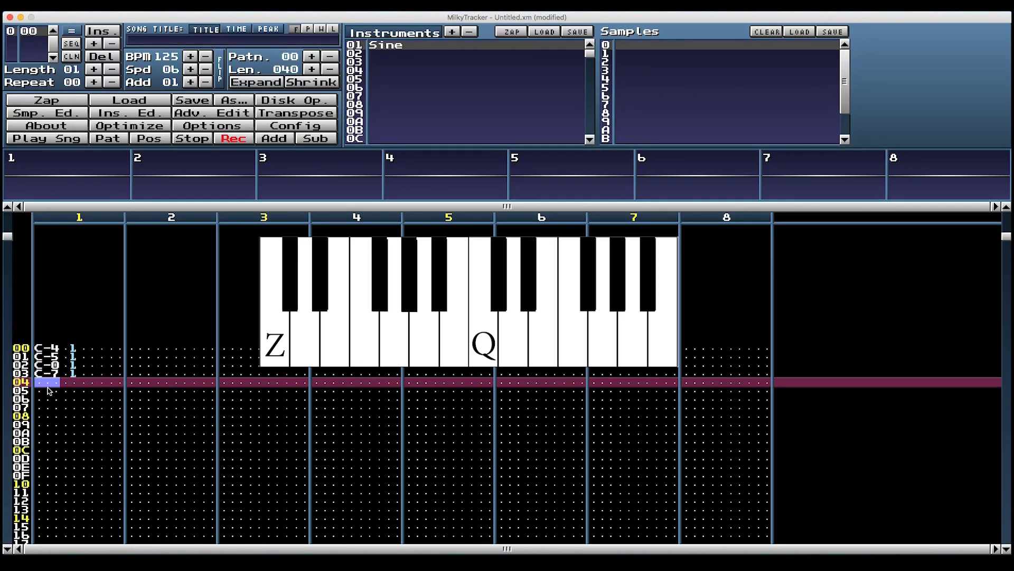
{"action": "key", "text": "u"}
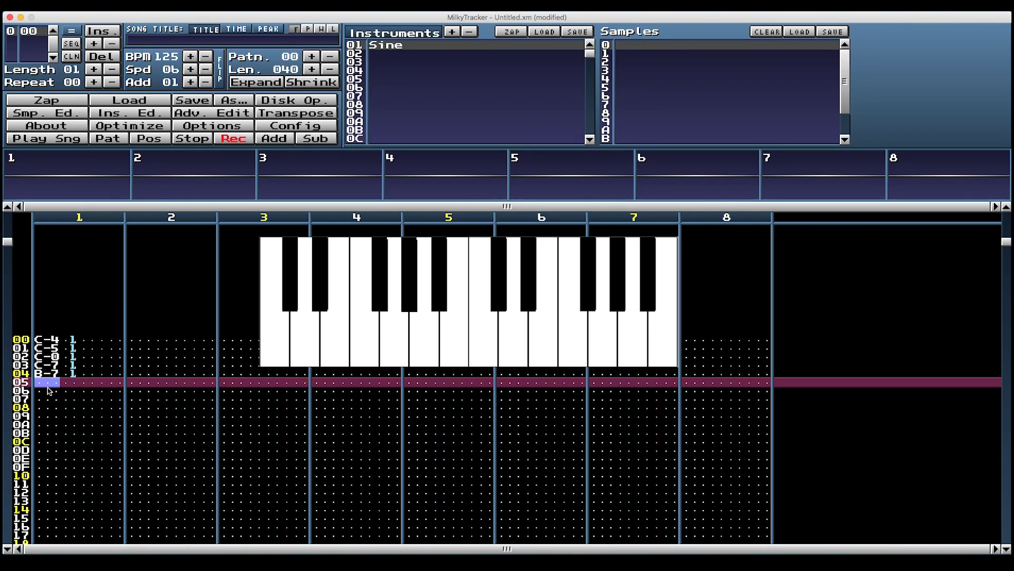
- Enter an ascending scale from C-6 to C-7 in rows 05 to 0C of channel 1
{"action": "key", "text": "z"}
{"action": "key", "text": "x"}
{"action": "key", "text": "c"}
{"action": "key", "text": "v"}
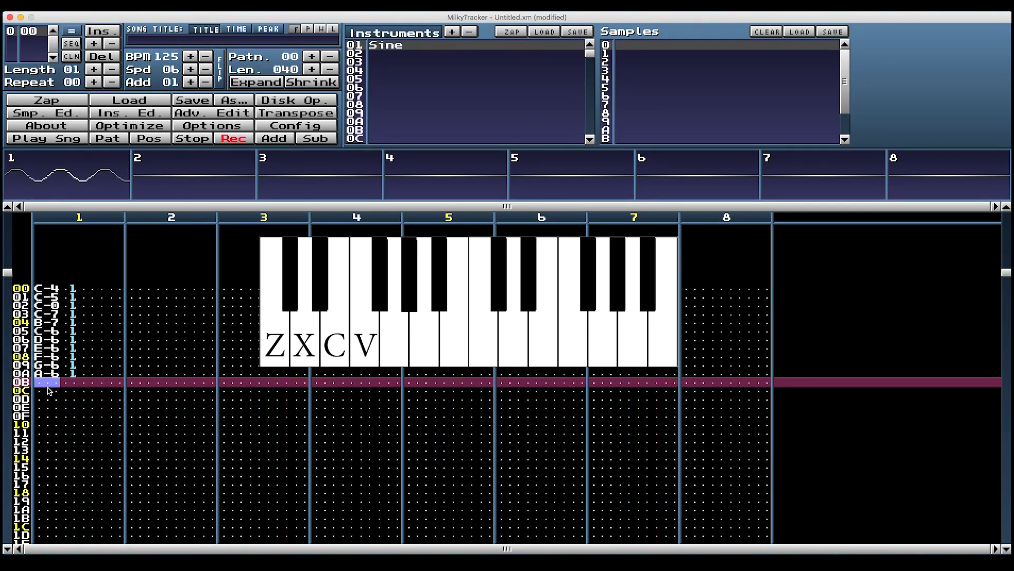
{"action": "key", "text": "b"}
{"action": "key", "text": "n"}
{"action": "key", "text": "m"}
{"action": "key", "text": "comma"}
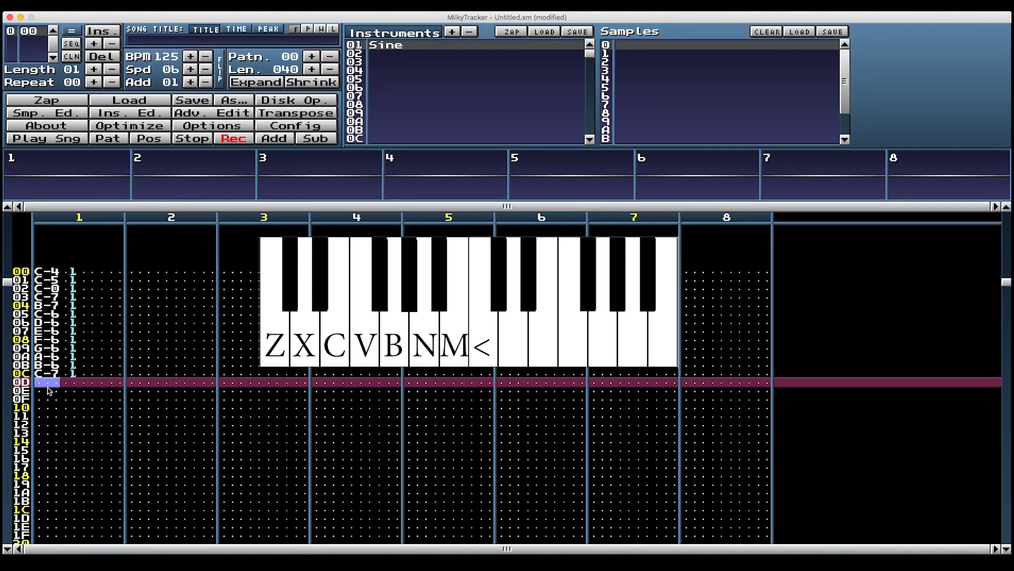
- Enter the ascending notes C-7 to B-7 in rows 0D to 13 of channel 1
{"action": "key", "text": "q"}
{"action": "key", "text": "w"}
{"action": "key", "text": "e"}
{"action": "key", "text": "r"}
{"action": "key", "text": "t"}
{"action": "key", "text": "y"}
{"action": "key", "text": "u"}
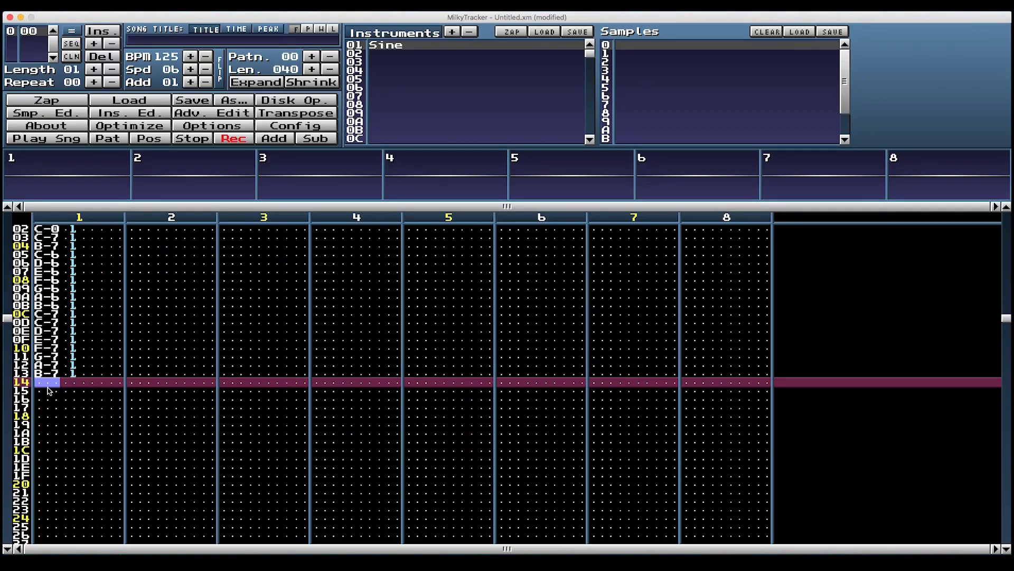
- Select all the notes and instrument numbers entered in channel 1, delete them and return to the note column of row 00
{"action": "key", "text": "shift+Right"}
{"action": "key", "text": "shift+Right"}
{"action": "key", "text": "shift+Right"}
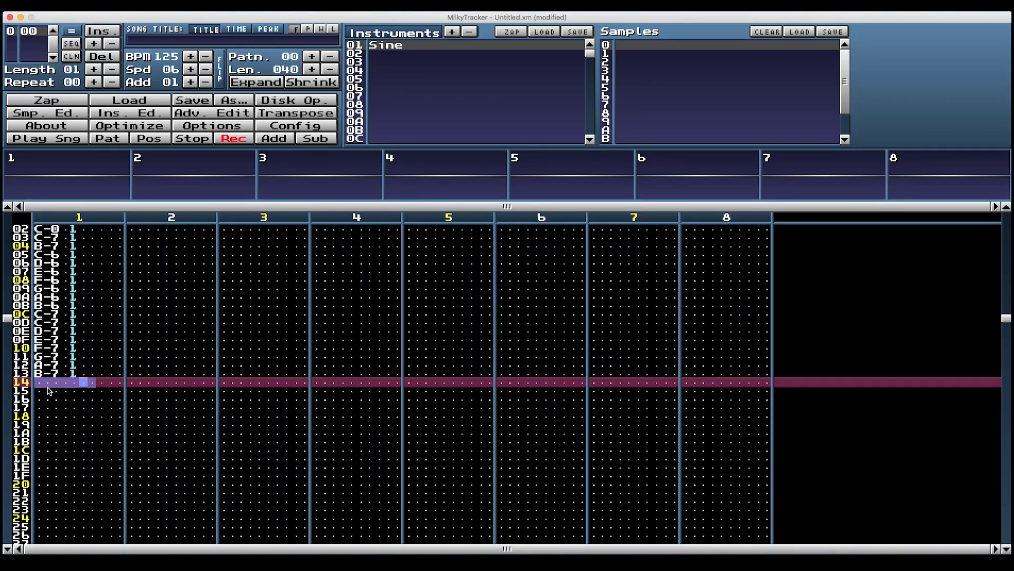
{"action": "key", "text": "shift+Up"}
{"action": "key", "text": "shift+Up"}
{"action": "key", "text": "shift+Up"}
{"action": "key", "text": "shift+Up"}
{"action": "key", "text": "shift+Up"}
{"action": "key", "text": "shift+Up"}
{"action": "key", "text": "shift+Up"}
{"action": "key", "text": "shift+Up"}
{"action": "key", "text": "shift+Up"}
{"action": "key", "text": "shift+Up"}
{"action": "key", "text": "shift+Up"}
{"action": "key", "text": "shift+Up"}
{"action": "key", "text": "shift+Up"}
{"action": "key", "text": "shift+Up"}
{"action": "key", "text": "shift+Up"}
{"action": "key", "text": "shift+Up"}
{"action": "key", "text": "shift+Up"}
{"action": "key", "text": "shift+Up"}
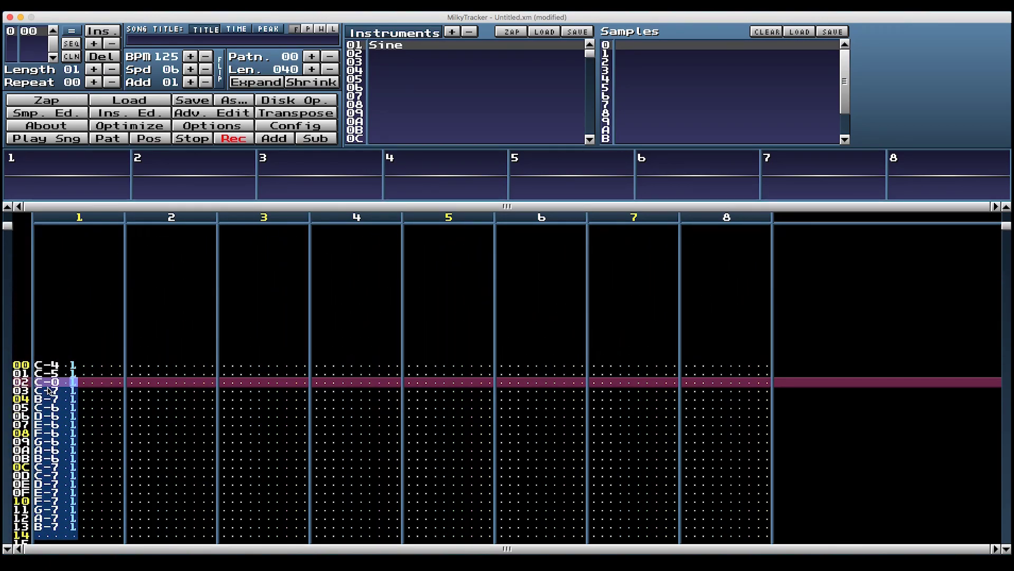
{"action": "key", "text": "shift+Up"}
{"action": "key", "text": "shift+Up"}
{"action": "key", "text": "Delete"}
{"action": "key", "text": "Left"}
{"action": "key", "text": "Left"}
{"action": "key", "text": "shift+Down"}
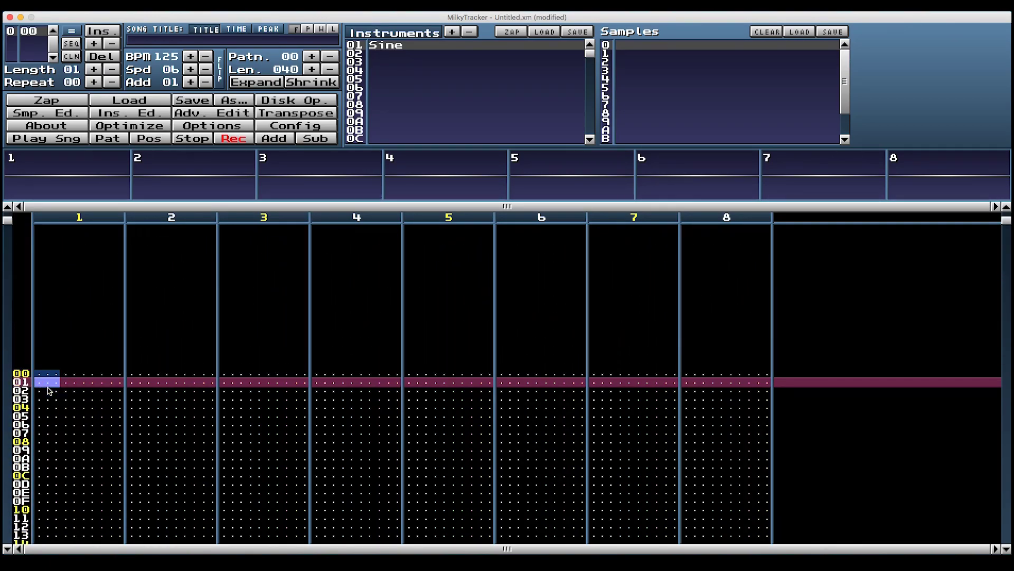
{"action": "key", "text": "shift+Up"}
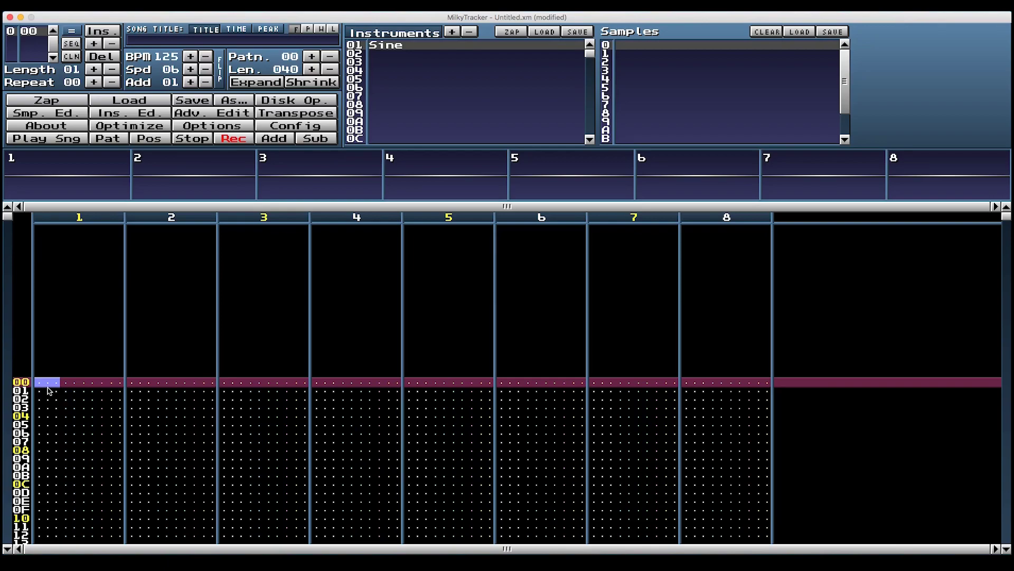
- Enter the notes D-6, E-6, G-6 and C-7 in rows 00 to 03 of channel 1 and return to row 00
{"action": "type", "text": "weti"}
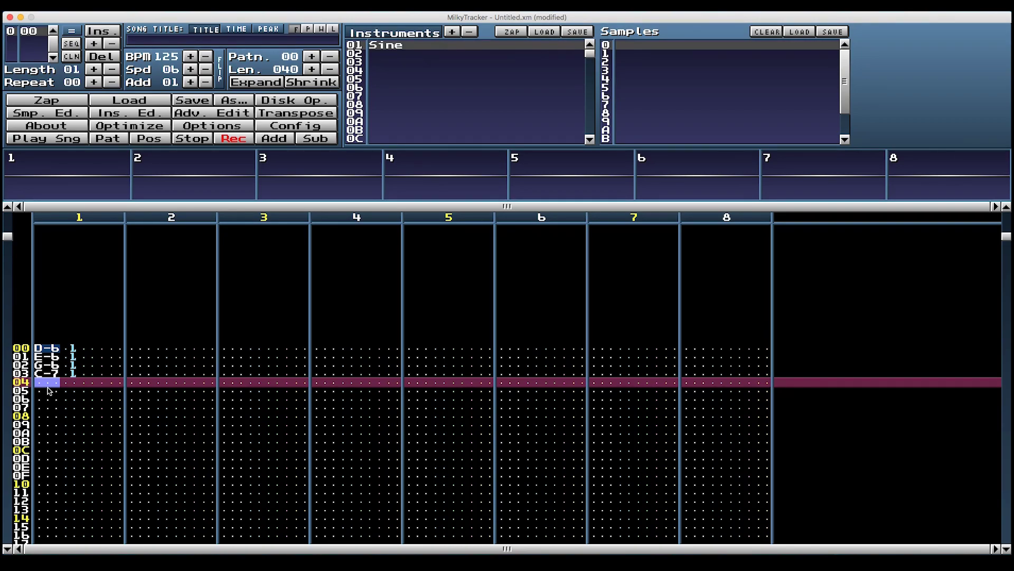
{"action": "key", "text": "Up"}
{"action": "key", "text": "Up"}
{"action": "key", "text": "Up"}
{"action": "key", "text": "Up"}
- Enter the repeating notes D-5, E-5, G-5 and C-6 in rows 00 to 1F of channel 1, overwriting the existing notes
{"action": "type", "text": "xcbq"}
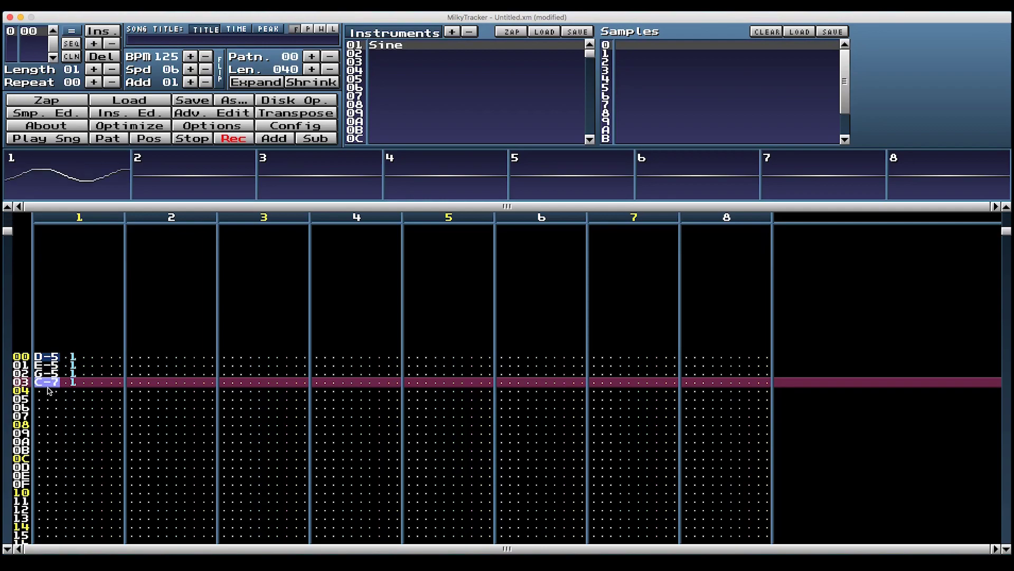
{"action": "type", "text": "xcbqxcb"}
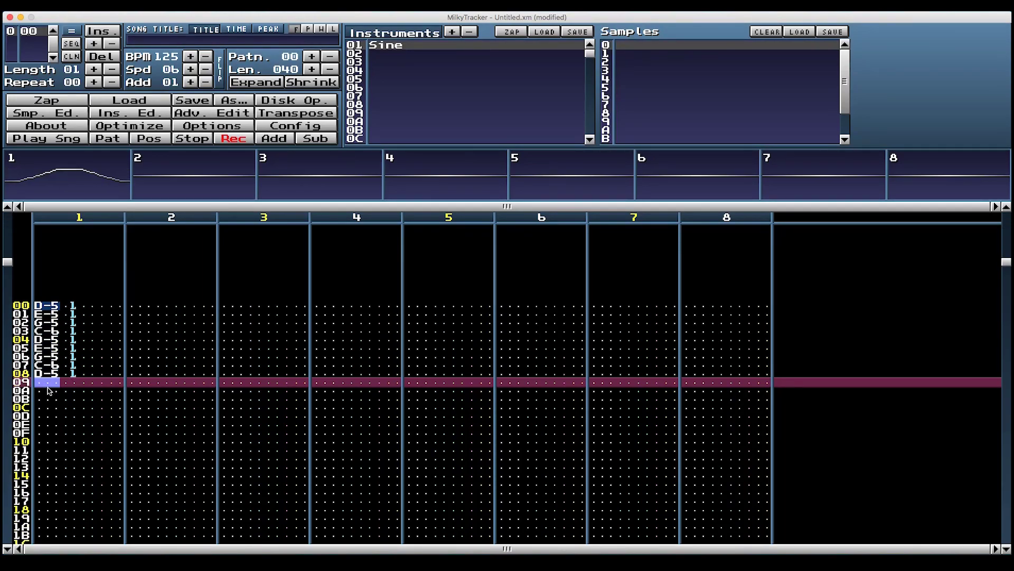
{"action": "type", "text": "qxcbqxcbq"}
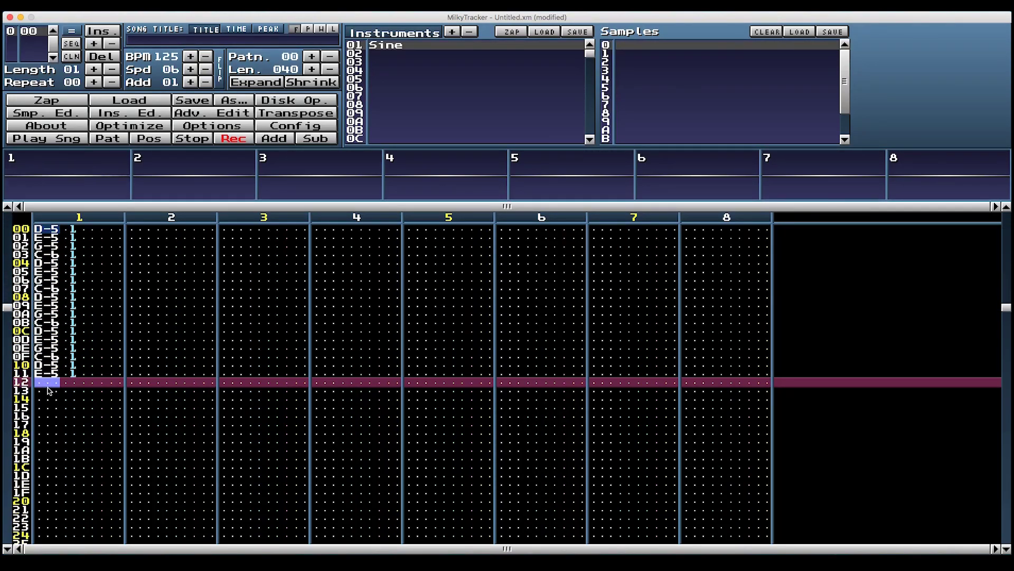
{"action": "type", "text": "xcbq"}
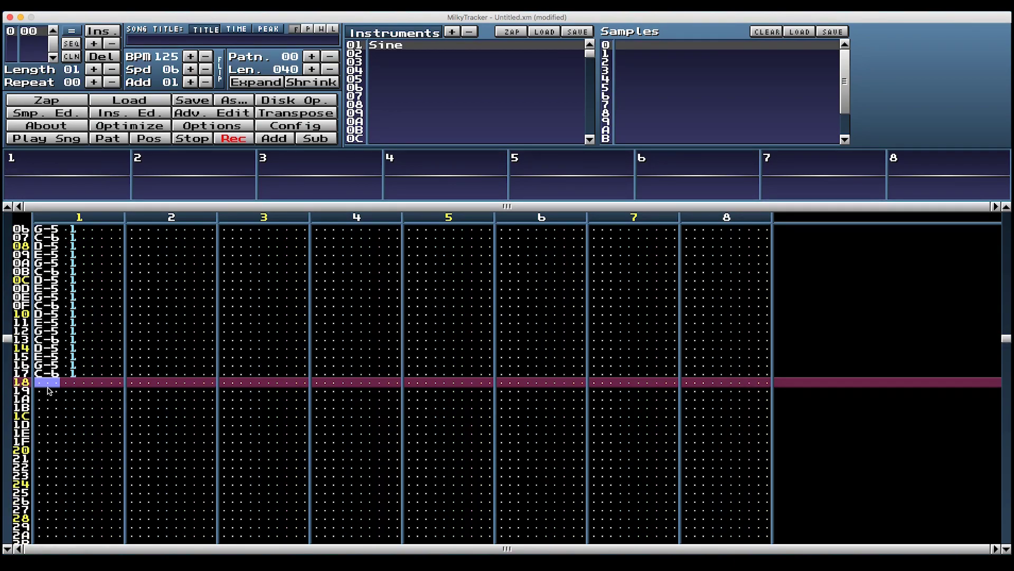
{"action": "type", "text": "xcbqxcbq"}
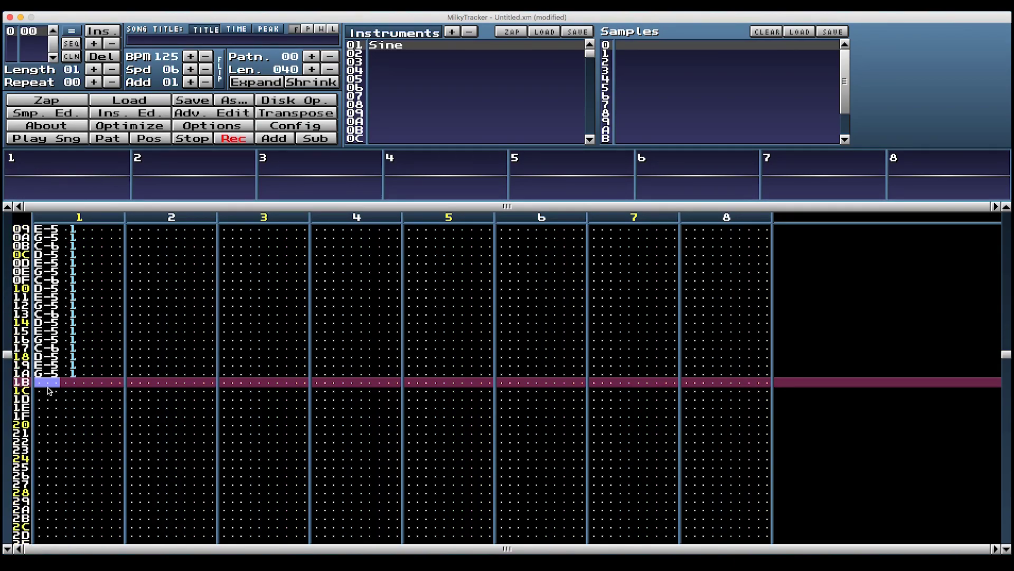
{"action": "key", "text": "Up"}
{"action": "key", "text": "Up"}
{"action": "key", "text": "Up"}
{"action": "key", "text": "Up"}
{"action": "key", "text": "Up"}
{"action": "key", "text": "Up"}
{"action": "key", "text": "Up"}
{"action": "key", "text": "Up"}
{"action": "key", "text": "Up"}
{"action": "key", "text": "Up"}
{"action": "key", "text": "Up"}
{"action": "key", "text": "Up"}
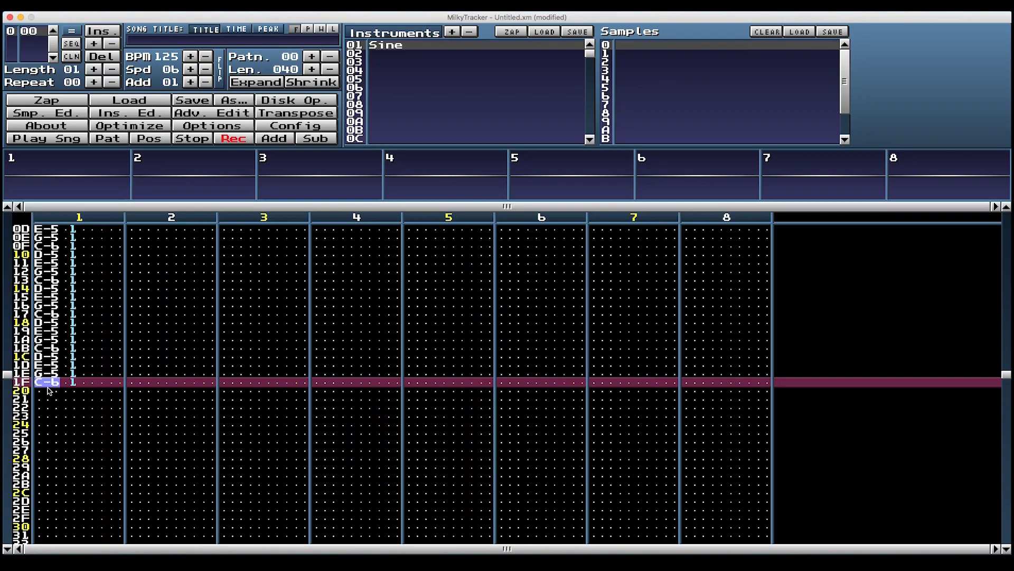
{"action": "key", "text": "Up"}
{"action": "key", "text": "Up"}
{"action": "key", "text": "Up"}
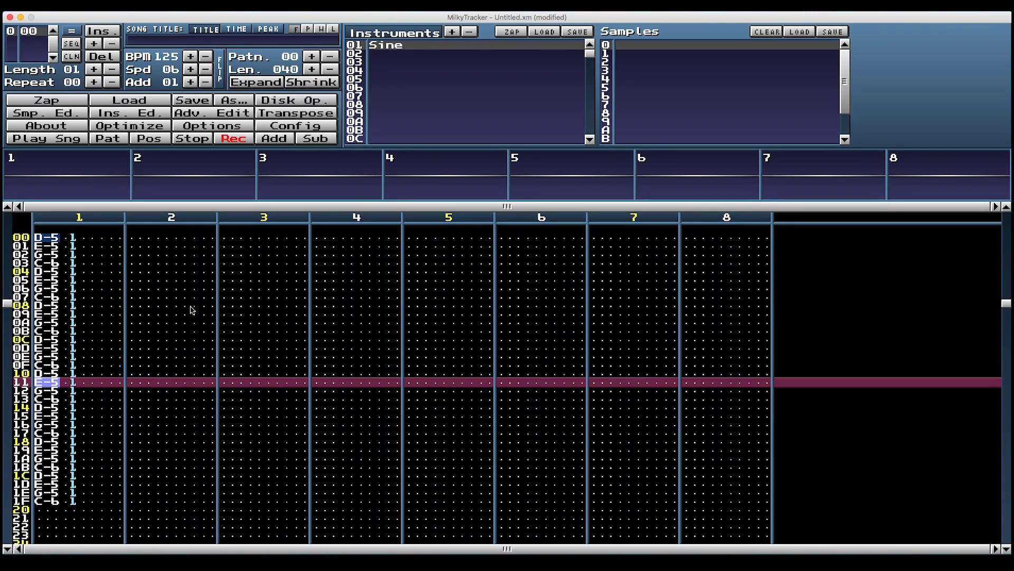
- Reduce the pattern length to 020 so the pattern ends at row 1F
{"action": "left_click", "coordinate": [330, 70]}
{"action": "left_click", "coordinate": [330, 70]}
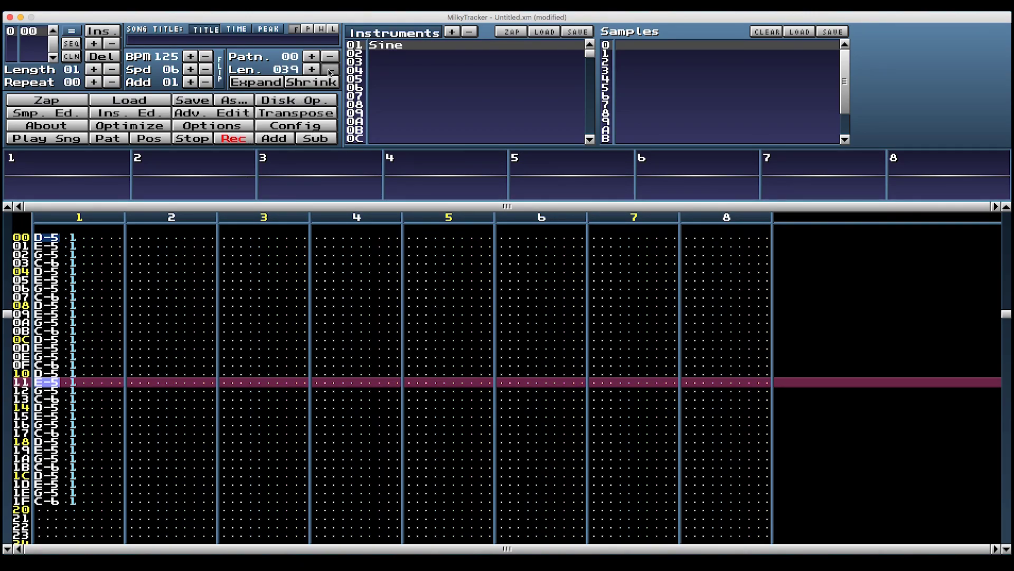
{"action": "left_click", "coordinate": [330, 70]}
{"action": "scroll", "coordinate": [214, 430], "scroll_direction": "down", "scroll_amount": 6}
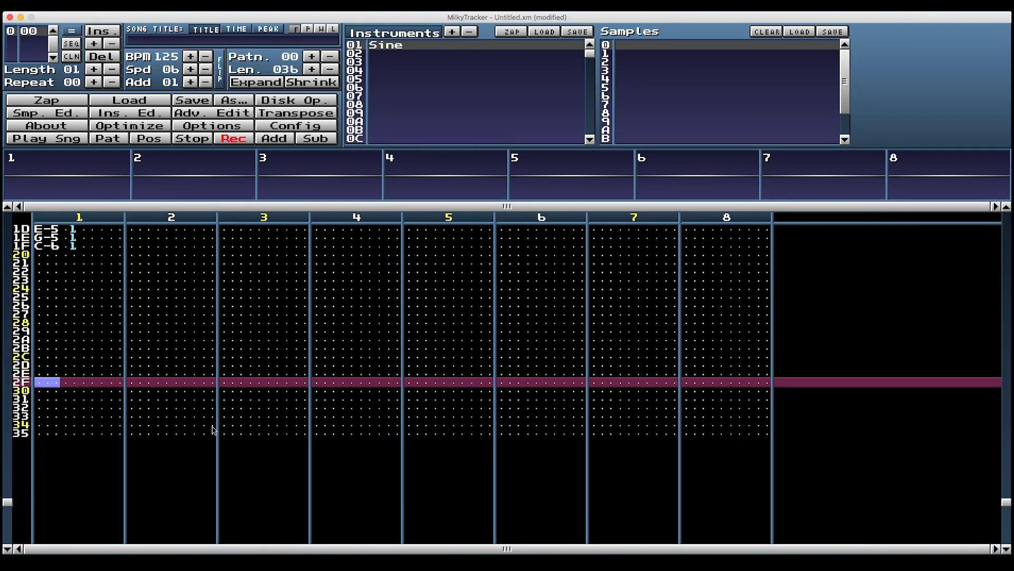
{"action": "left_click", "coordinate": [329, 71]}
{"action": "left_click", "coordinate": [329, 70]}
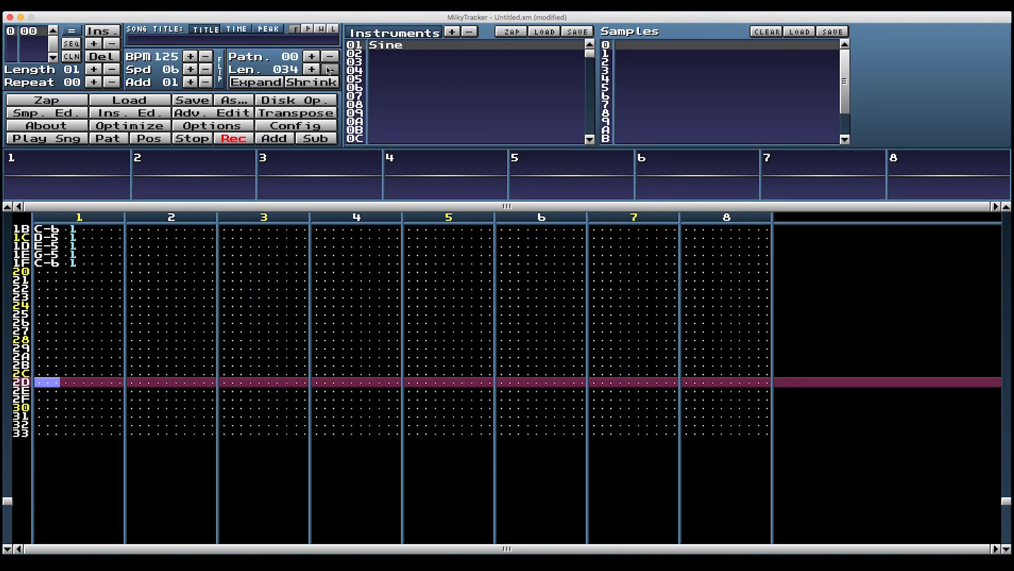
{"action": "left_click_drag", "start_coordinate": [330, 71], "coordinate": [330, 70]}
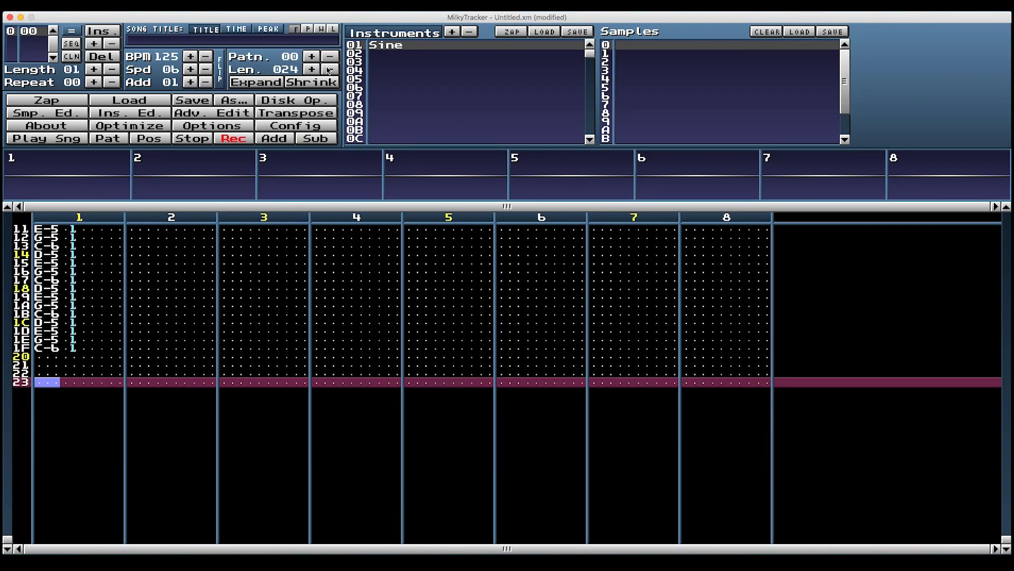
{"action": "left_click", "coordinate": [329, 70]}
{"action": "left_click", "coordinate": [330, 70]}
{"action": "left_click", "coordinate": [328, 70]}
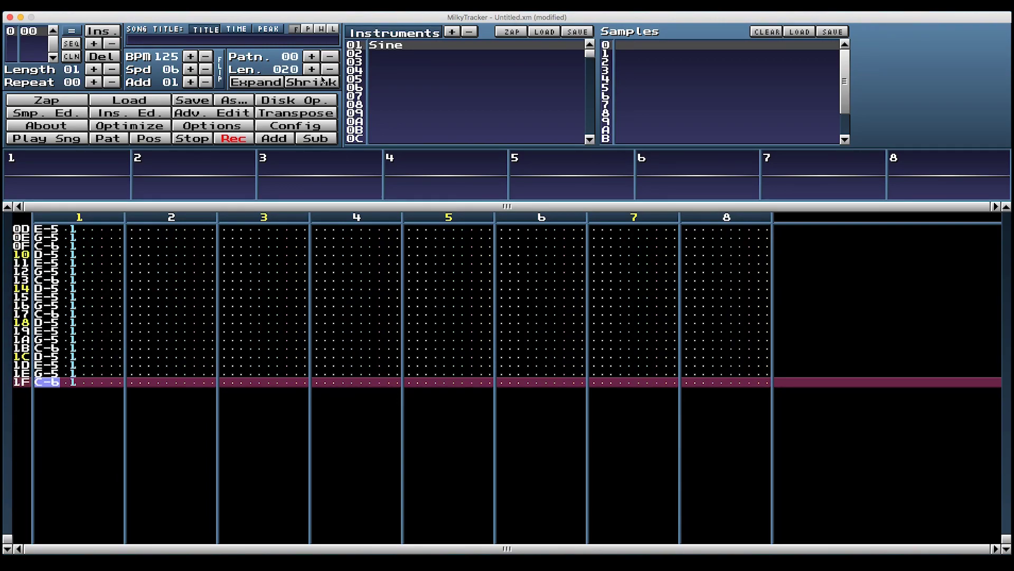
- Play the pattern from row 00 to hear the arpeggio and stop playback
{"action": "scroll", "coordinate": [100, 297], "scroll_direction": "up", "scroll_amount": 10}
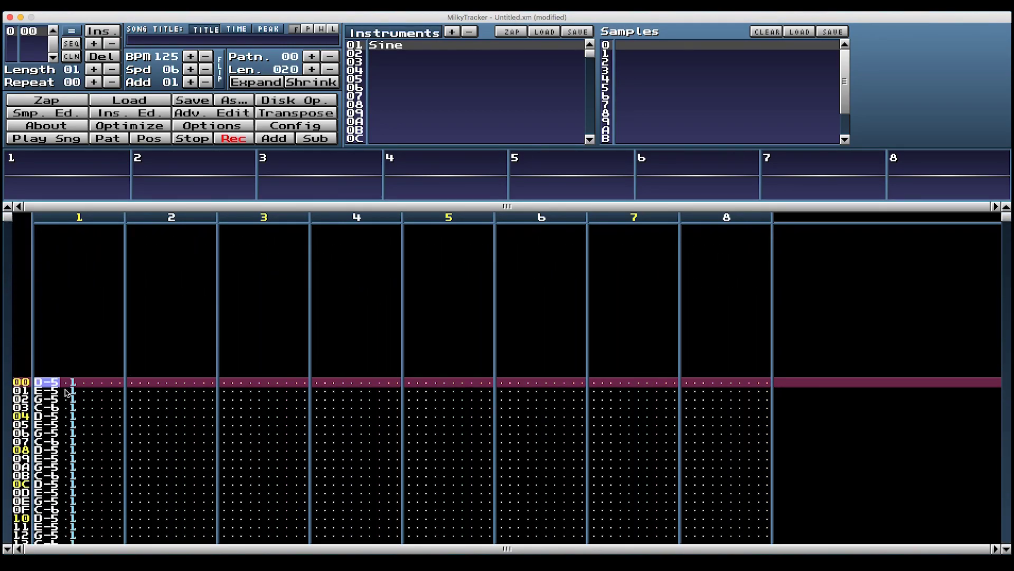
{"action": "key", "text": "Return"}
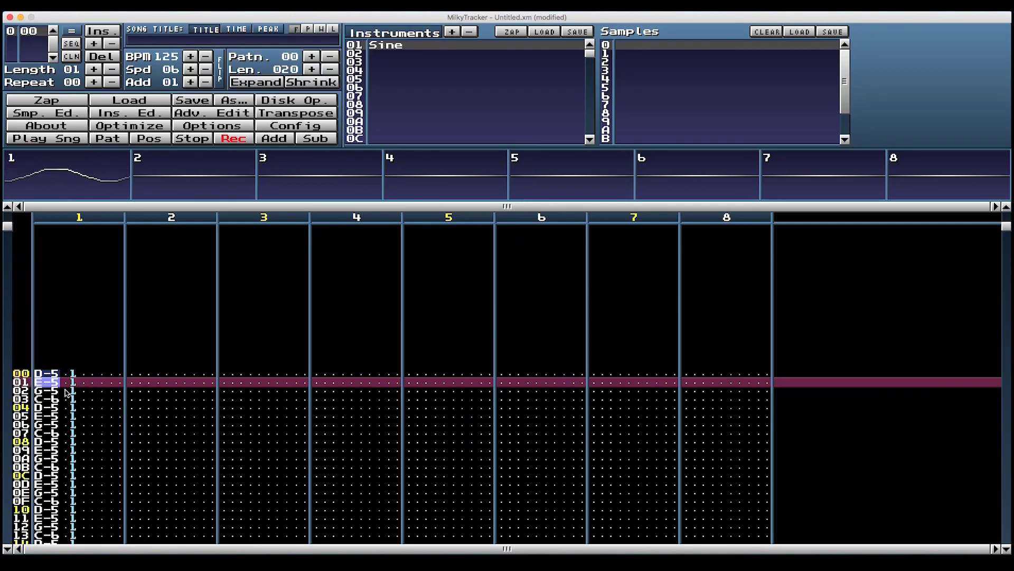
{"action": "key", "text": "space"}
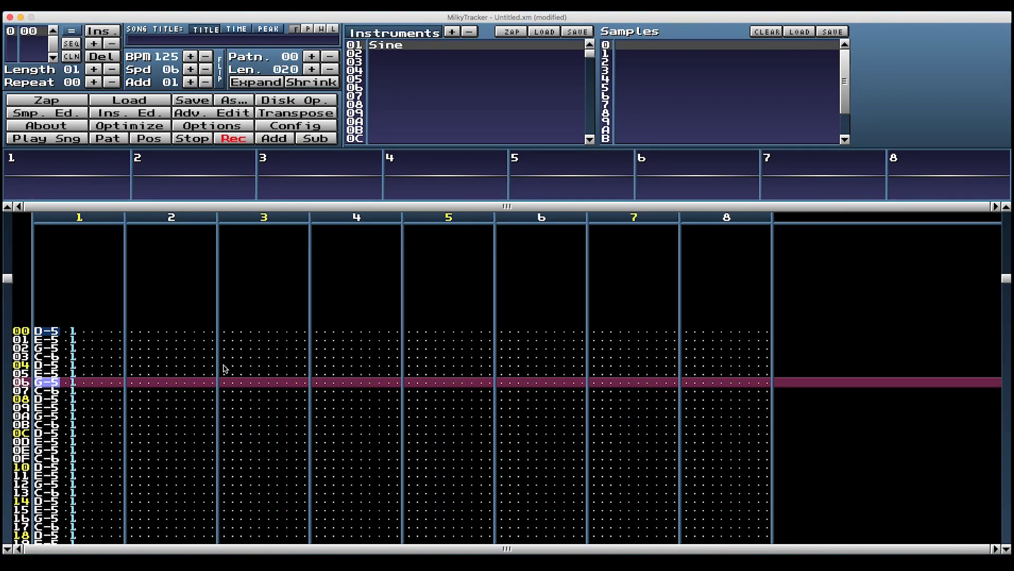
- Create a new sample with a size of 640 samples for instrument 02 in the sample editor
{"action": "left_click", "coordinate": [391, 54]}
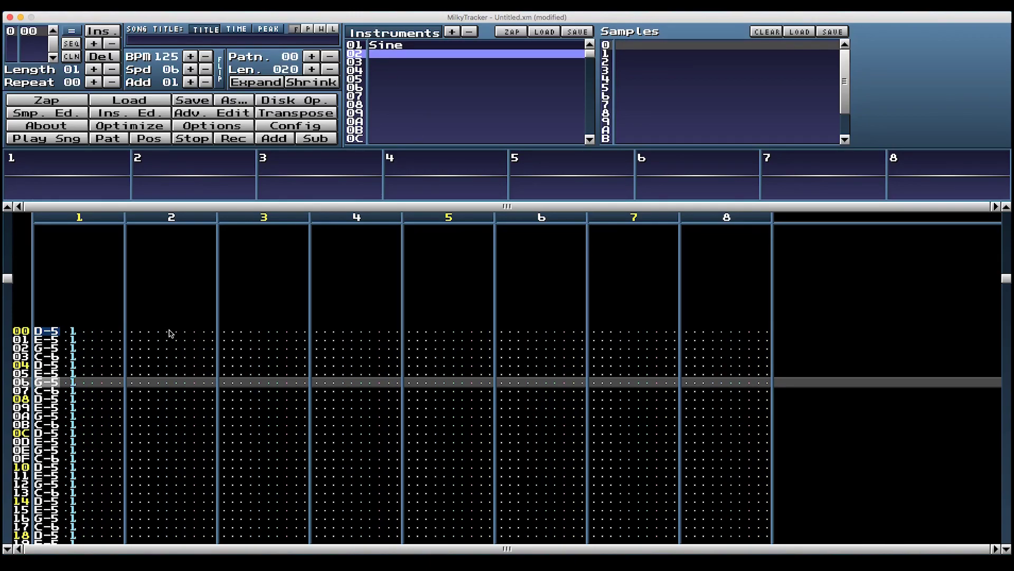
{"action": "key", "text": "ctrl+s"}
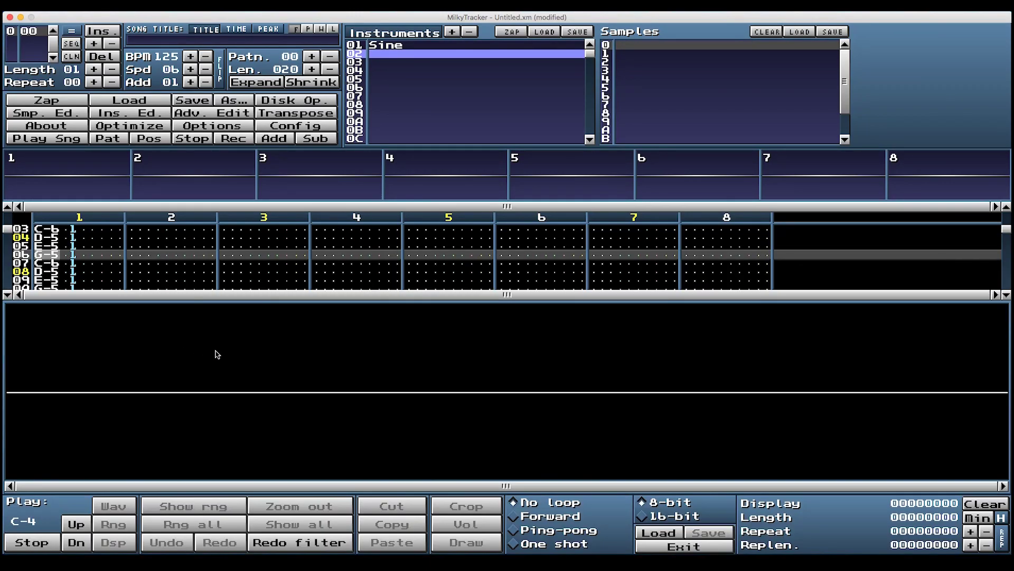
{"action": "right_click", "coordinate": [352, 374]}
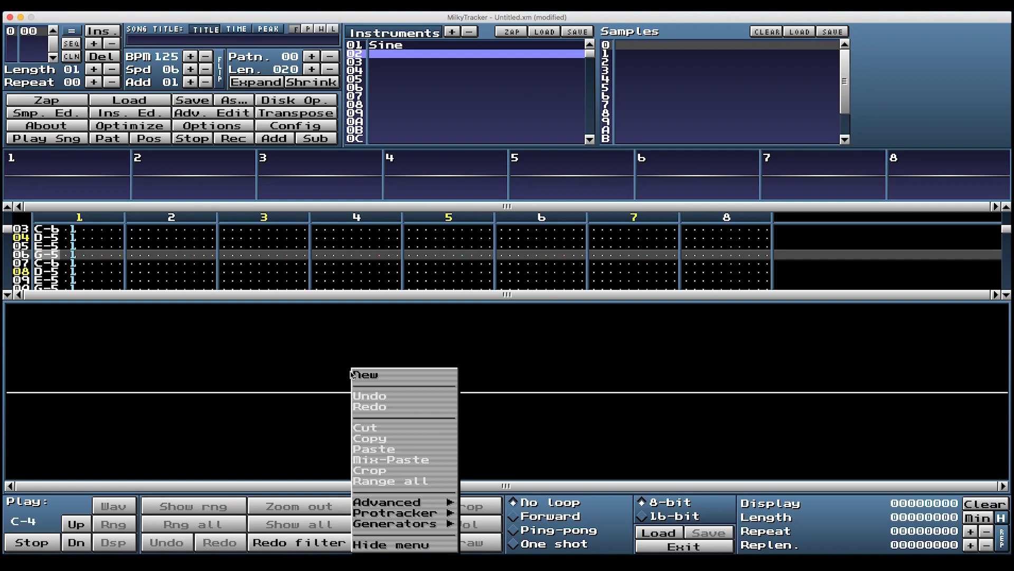
{"action": "left_click", "coordinate": [375, 377]}
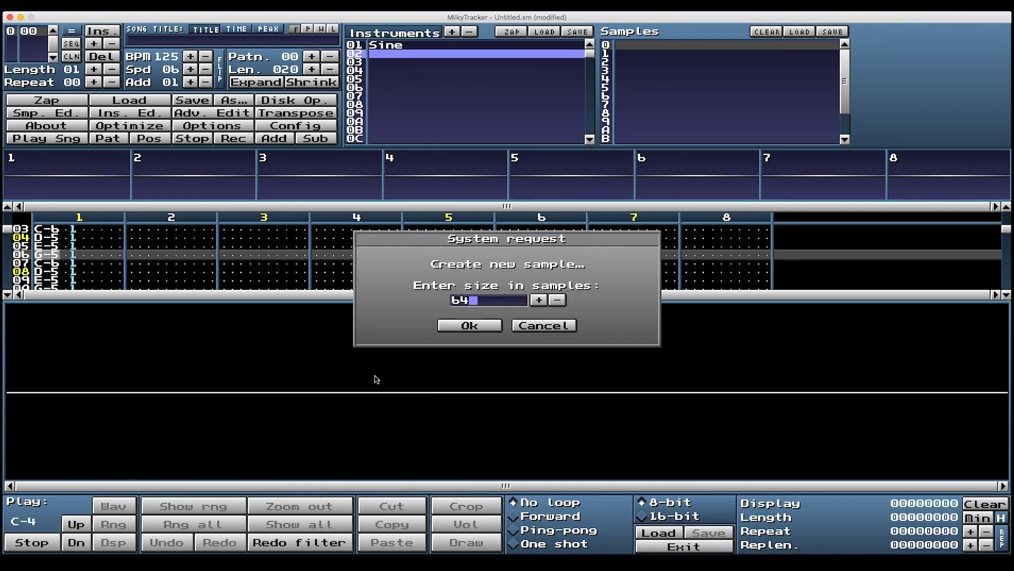
{"action": "type", "text": "0"}
{"action": "left_click", "coordinate": [475, 325]}
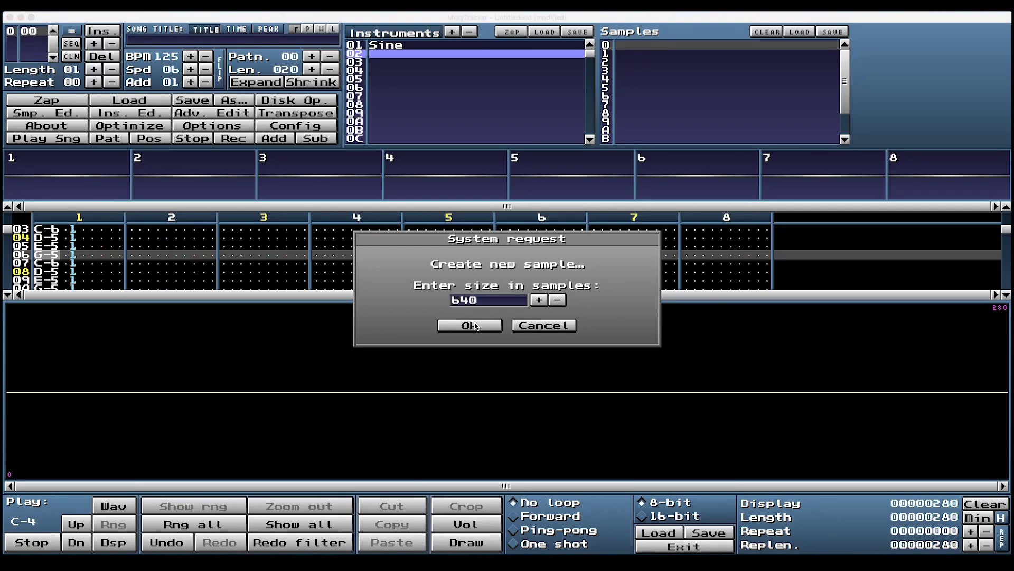
- Generate a triangle waveform in the new sample at 50 percent volume with 10 periods
{"action": "right_click", "coordinate": [461, 367]}
{"action": "mouse_move", "coordinate": [511, 527]}
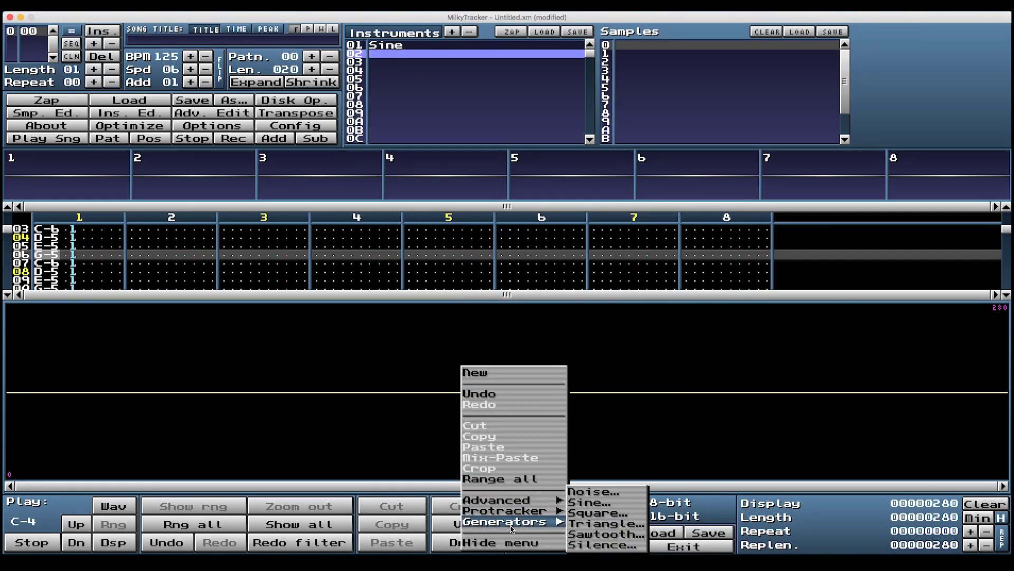
{"action": "left_click", "coordinate": [608, 523]}
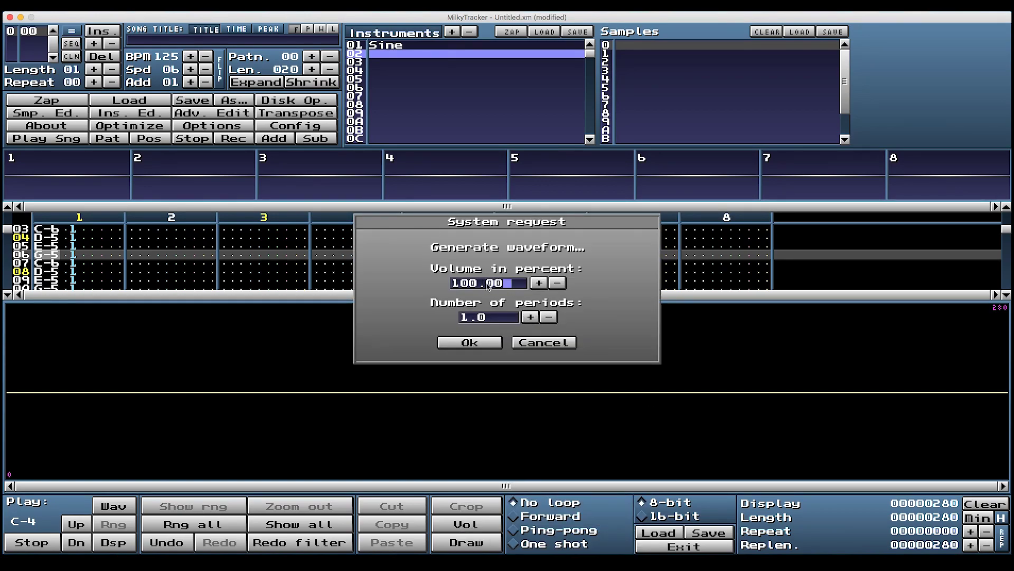
{"action": "key", "text": "BackSpace"}
{"action": "key", "text": "BackSpace"}
{"action": "key", "text": "BackSpace"}
{"action": "key", "text": "BackSpace"}
{"action": "key", "text": "BackSpace"}
{"action": "key", "text": "BackSpace"}
{"action": "type", "text": "50"}
{"action": "left_click", "coordinate": [496, 319]}
{"action": "key", "text": "BackSpace"}
{"action": "key", "text": "BackSpace"}
{"action": "key", "text": "BackSpace"}
{"action": "type", "text": "10"}
{"action": "left_click", "coordinate": [469, 343]}
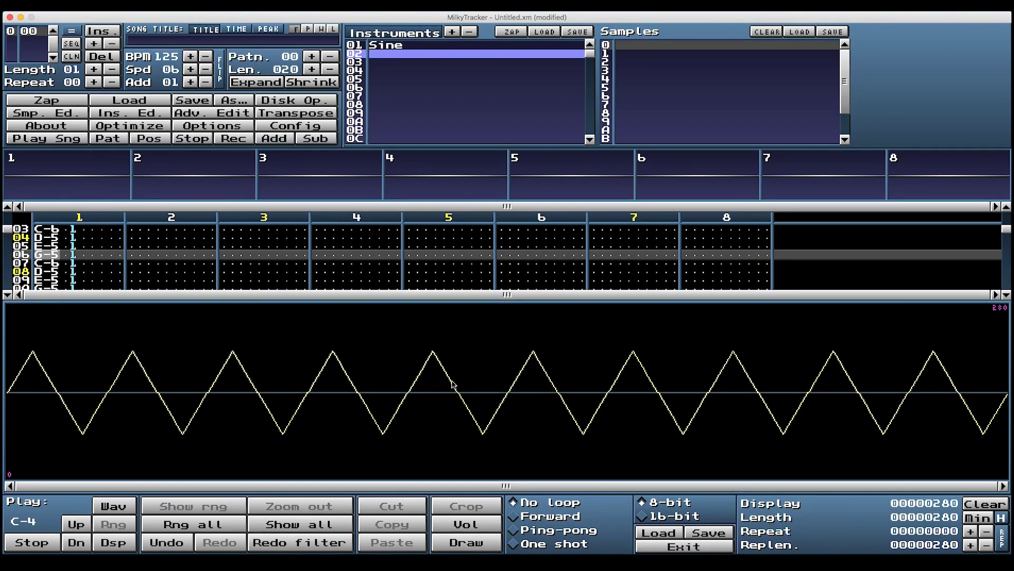
- Apply a volume fade to the whole triangle sample with an end volume of 0 percent
{"action": "left_click", "coordinate": [205, 524]}
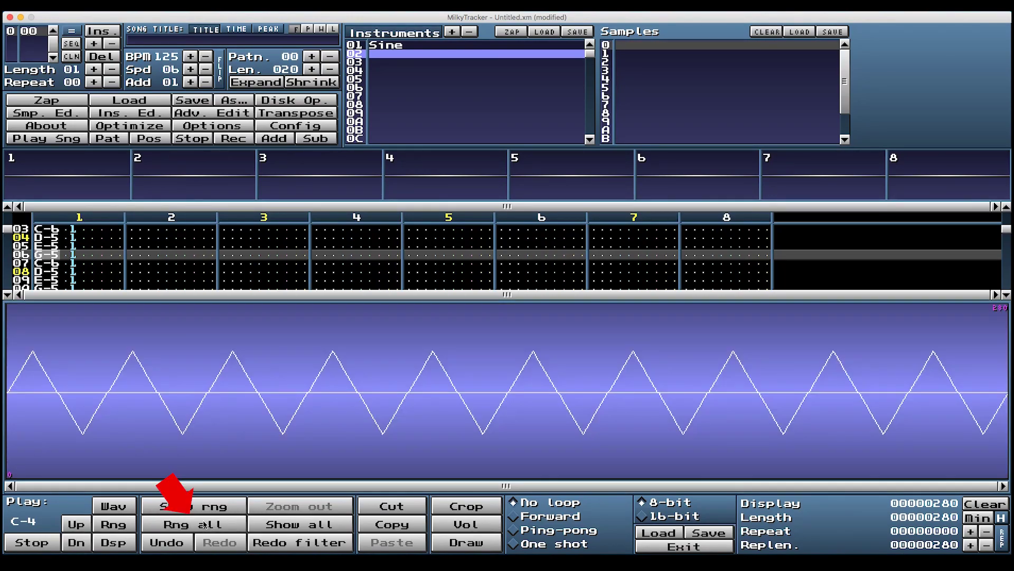
{"action": "right_click", "coordinate": [551, 400]}
{"action": "mouse_move", "coordinate": [600, 508]}
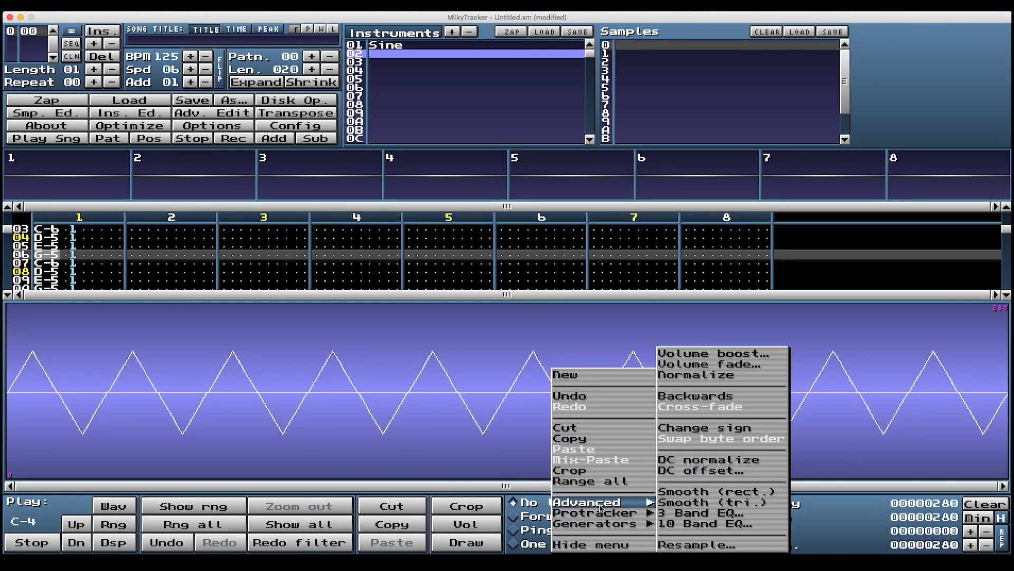
{"action": "left_click", "coordinate": [719, 366]}
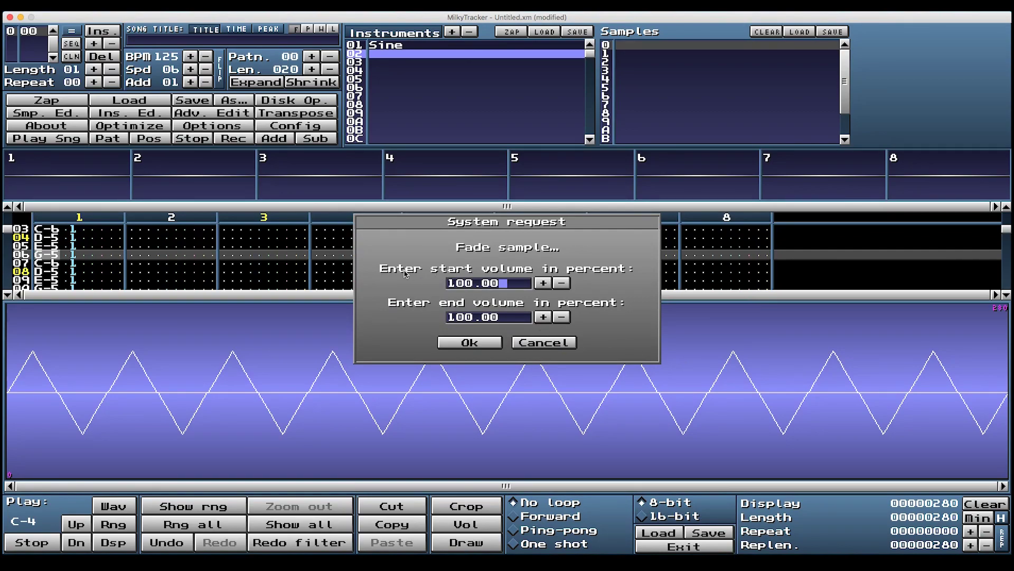
{"action": "left_click", "coordinate": [509, 319]}
{"action": "key", "text": "BackSpace"}
{"action": "key", "text": "BackSpace"}
{"action": "key", "text": "BackSpace"}
{"action": "key", "text": "BackSpace"}
{"action": "key", "text": "BackSpace"}
{"action": "key", "text": "BackSpace"}
{"action": "type", "text": "0"}
{"action": "left_click", "coordinate": [467, 342]}
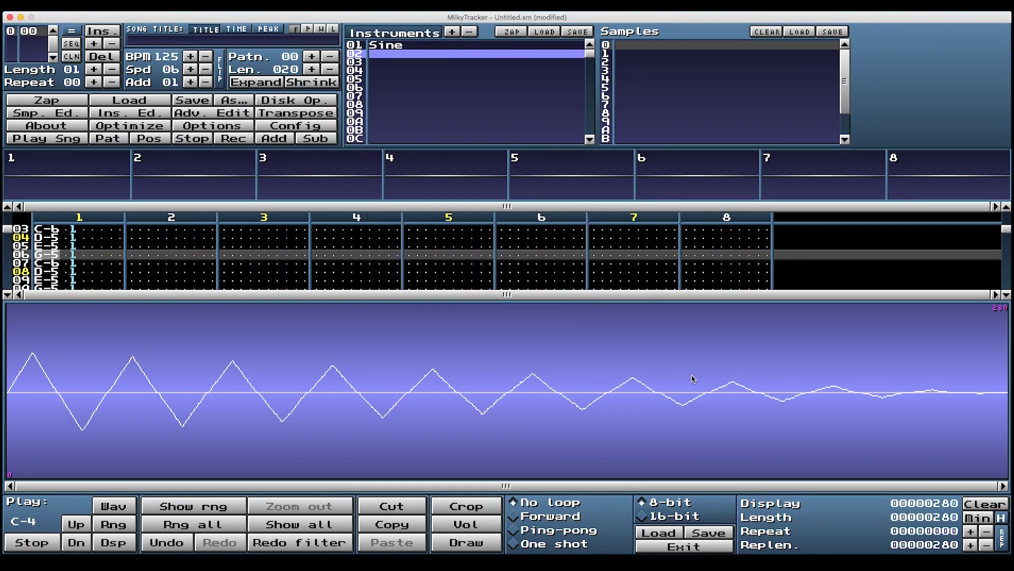
- Return from the sample editor to the pattern, enable recording and place the cursor in channel 2's note column at row 00
{"action": "key", "text": "ctrl+s"}
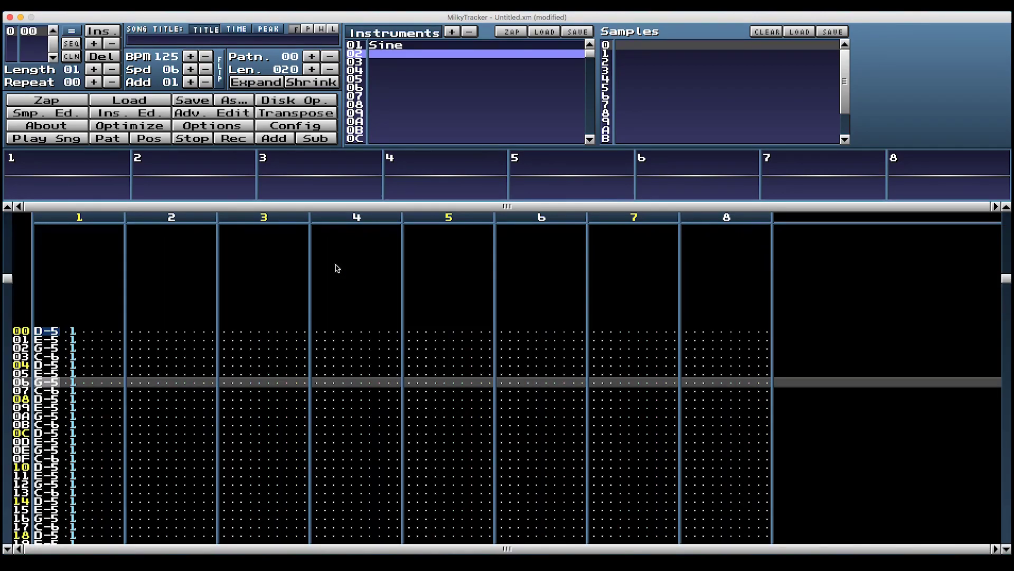
{"action": "left_click", "coordinate": [174, 379]}
{"action": "key", "text": "space"}
{"action": "key", "text": "Return"}
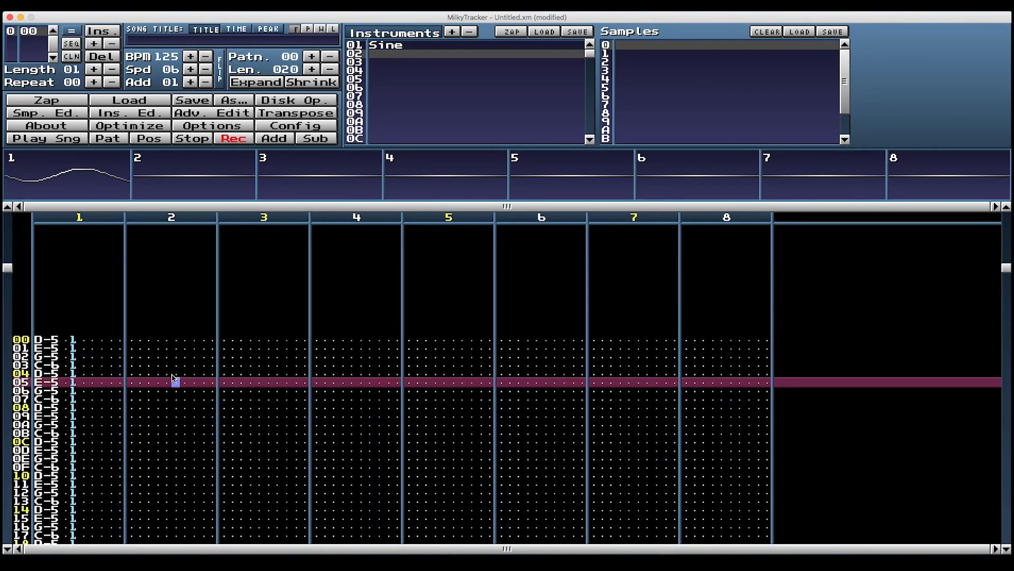
{"action": "key", "text": "Home"}
{"action": "key", "text": "Left"}
{"action": "key", "text": "Left"}
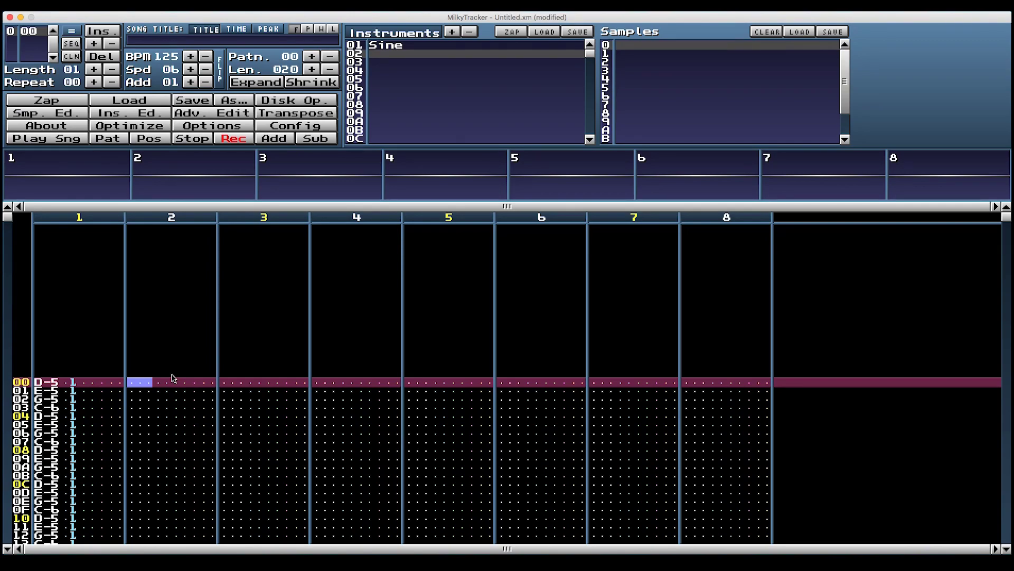
- Enter instrument 2 notes in channel 2: C-3 in row 00, C-4 in row 02 and C-3 in rows 03, 05 and 06
{"action": "key", "text": "z"}
{"action": "key", "text": "Down"}
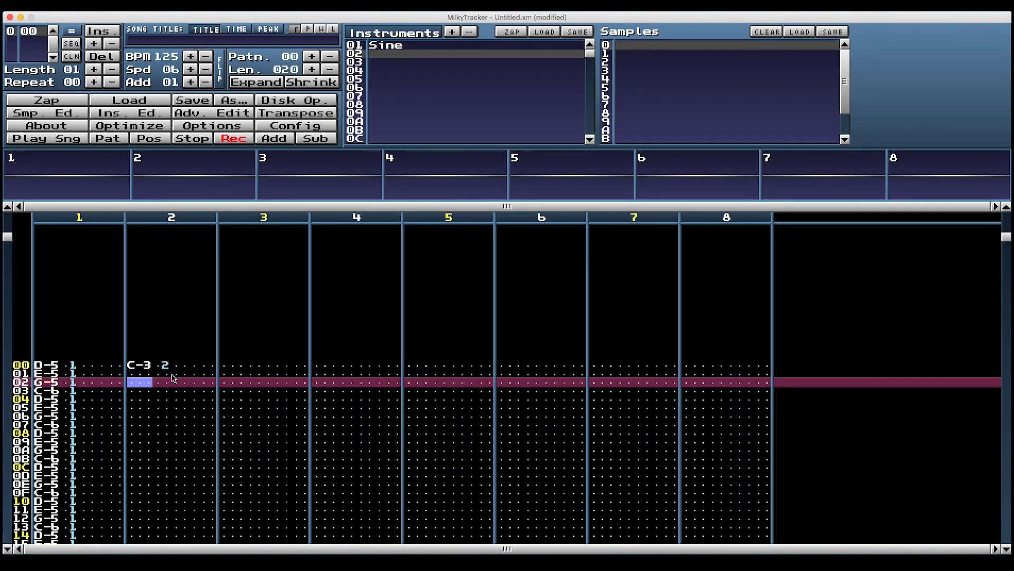
{"action": "key", "text": "q"}
{"action": "key", "text": "z"}
{"action": "key", "text": "Down"}
{"action": "key", "text": "z"}
{"action": "key", "text": "z"}
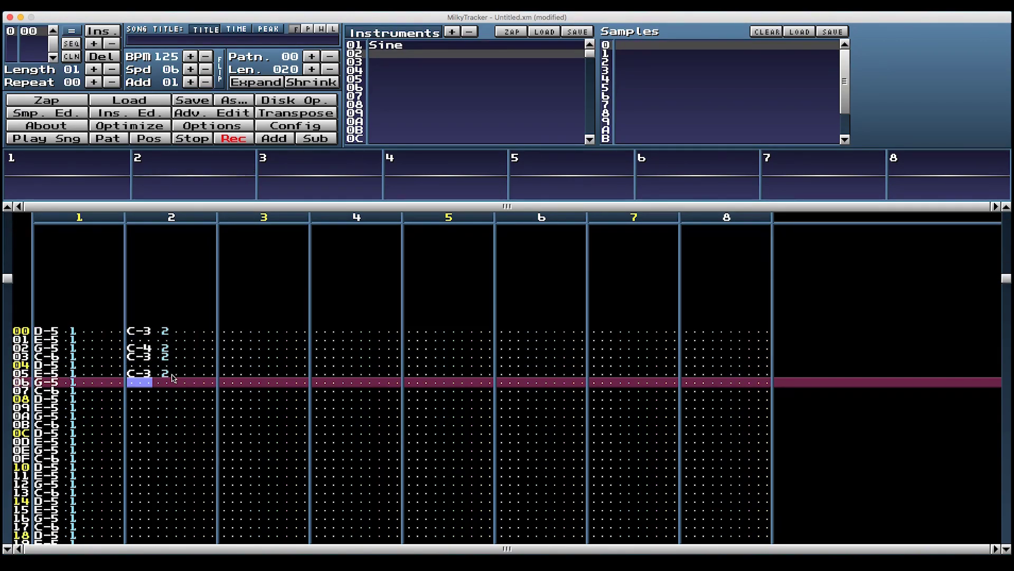
- Enter C-3 in row 09 and C-4 in rows 0A and 0D of channel 2 with instrument 2
{"action": "key", "text": "Down"}
{"action": "key", "text": "Down"}
{"action": "key", "text": "z"}
{"action": "key", "text": "q"}
{"action": "key", "text": "Down"}
{"action": "key", "text": "Down"}
{"action": "key", "text": "q"}
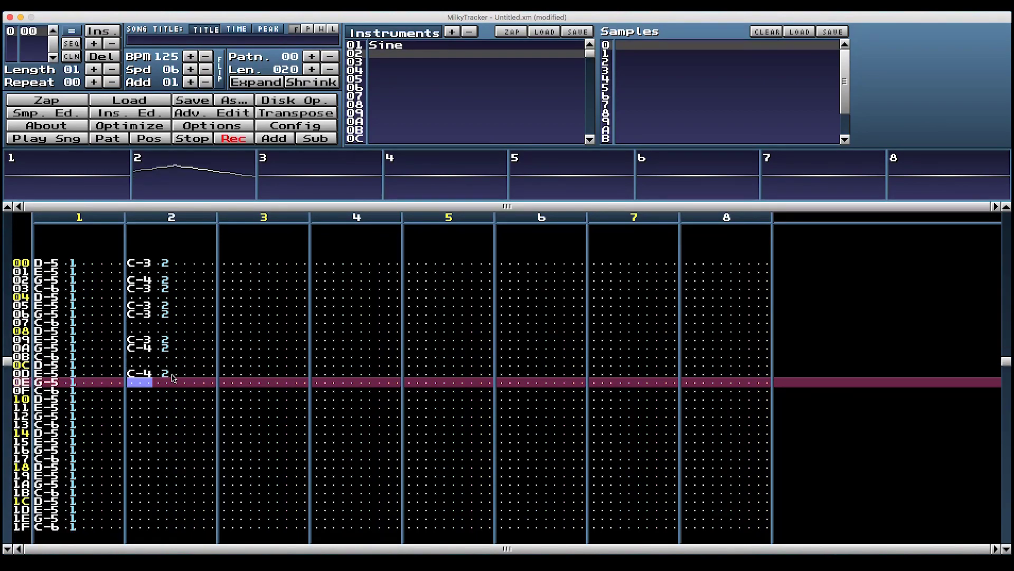
- Enter C-3 in rows 0E, 0F and 12, B-3 in row 10 and G-3 in row 13 of channel 2 with instrument 2
{"action": "key", "text": "z"}
{"action": "key", "text": "z"}
{"action": "key", "text": "m"}
{"action": "key", "text": "Down"}
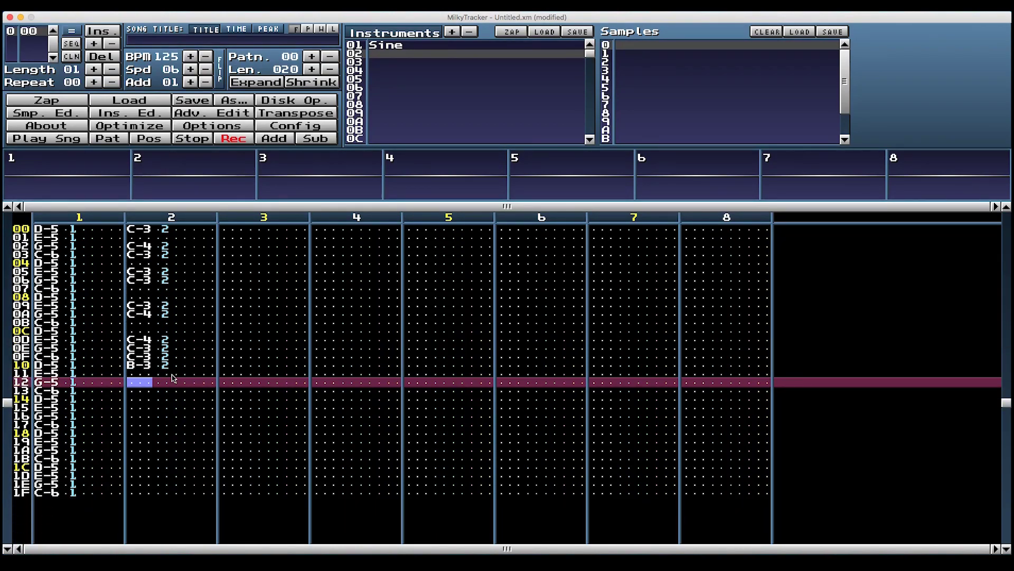
{"action": "key", "text": "z"}
{"action": "key", "text": "b"}
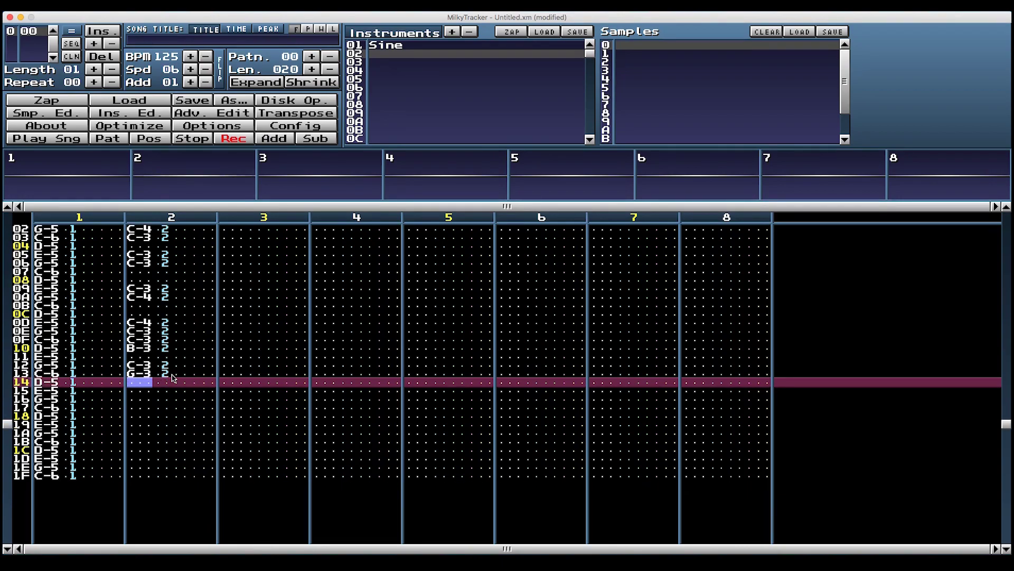
- Enter C-3 in rows 14, 15, 17 and 18 of channel 2 with instrument 2
{"action": "key", "text": "z"}
{"action": "key", "text": "z"}
{"action": "key", "text": "Down"}
{"action": "key", "text": "z"}
{"action": "key", "text": "z"}
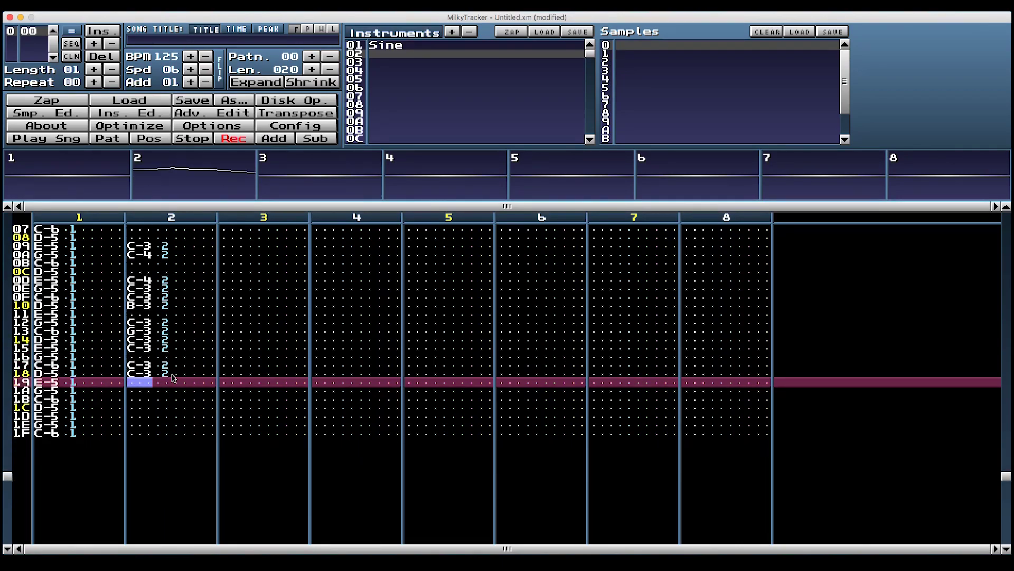
- Enter C-3 in rows 19, 1B and 1D and C-4 in rows 1A, 1E and 1F of channel 2 with instrument 2
{"action": "key", "text": "z"}
{"action": "key", "text": "q"}
{"action": "key", "text": "z"}
{"action": "key", "text": "Down"}
{"action": "key", "text": "z"}
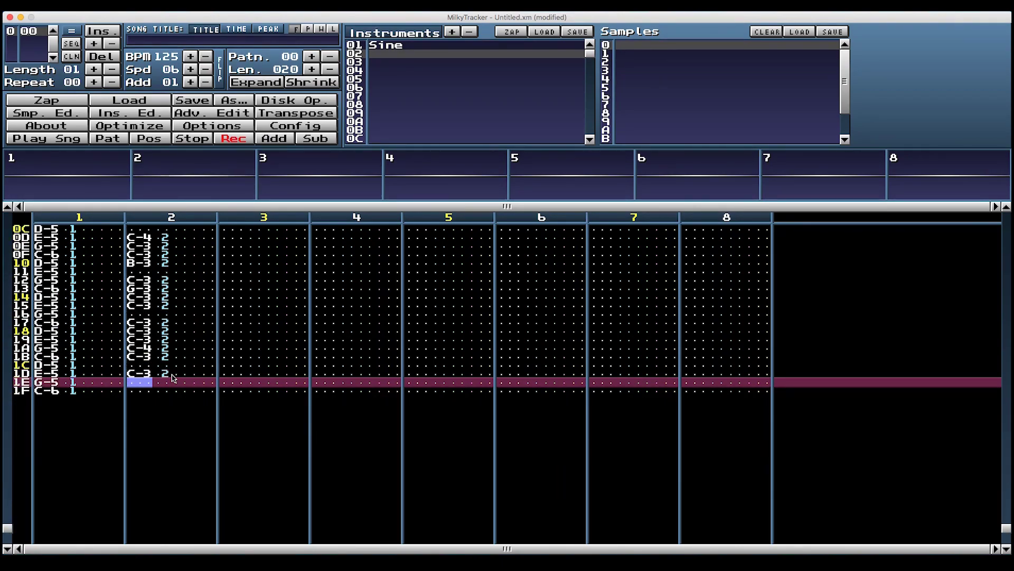
{"action": "key", "text": "q"}
{"action": "key", "text": "q"}
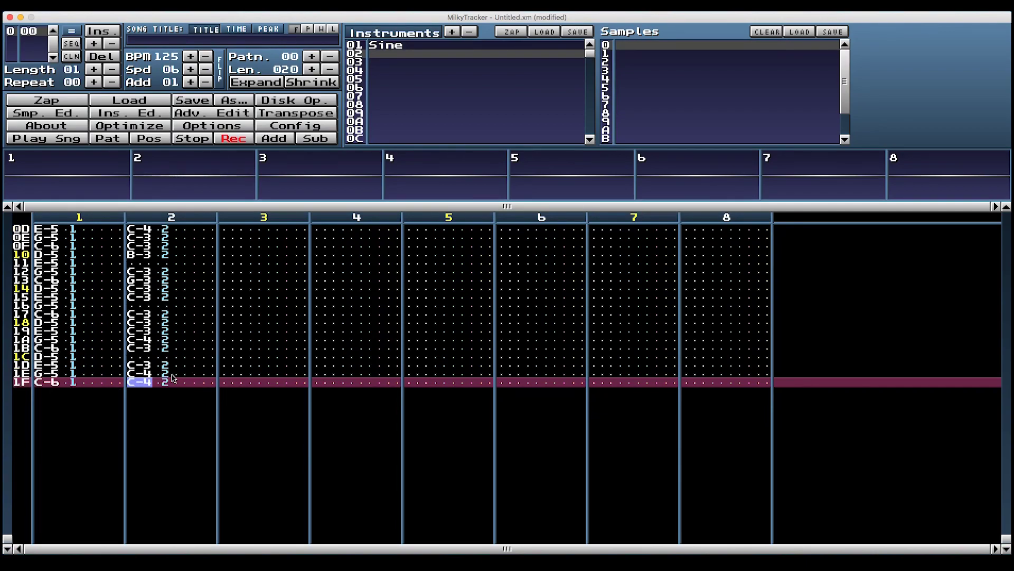
- Play the pattern to hear the bass line, stop it and return the cursor to row 00
{"action": "key", "text": "Return"}
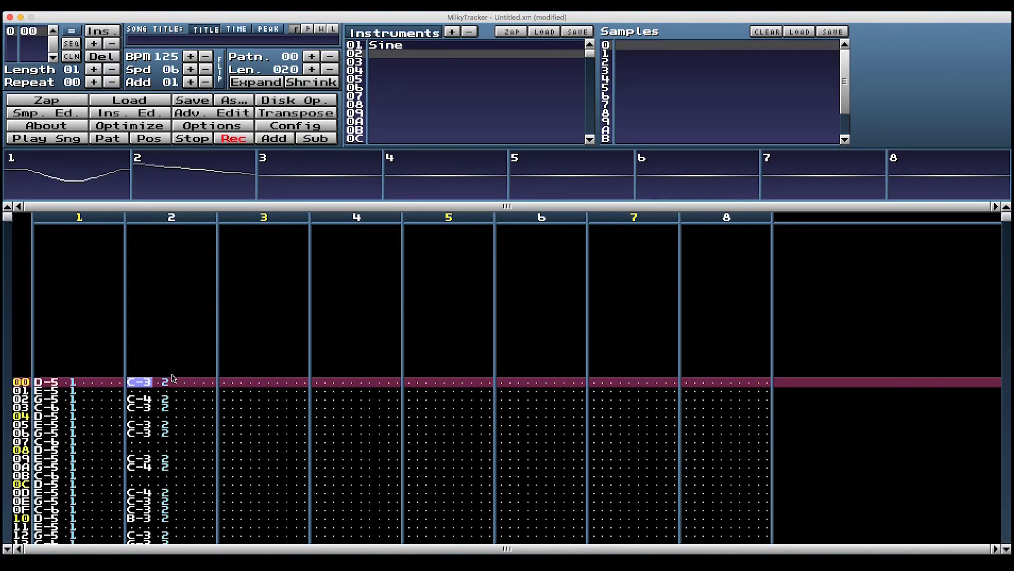
{"action": "key", "text": "space"}
{"action": "key", "text": "Up"}
{"action": "key", "text": "Up"}
{"action": "key", "text": "Up"}
{"action": "key", "text": "Up"}
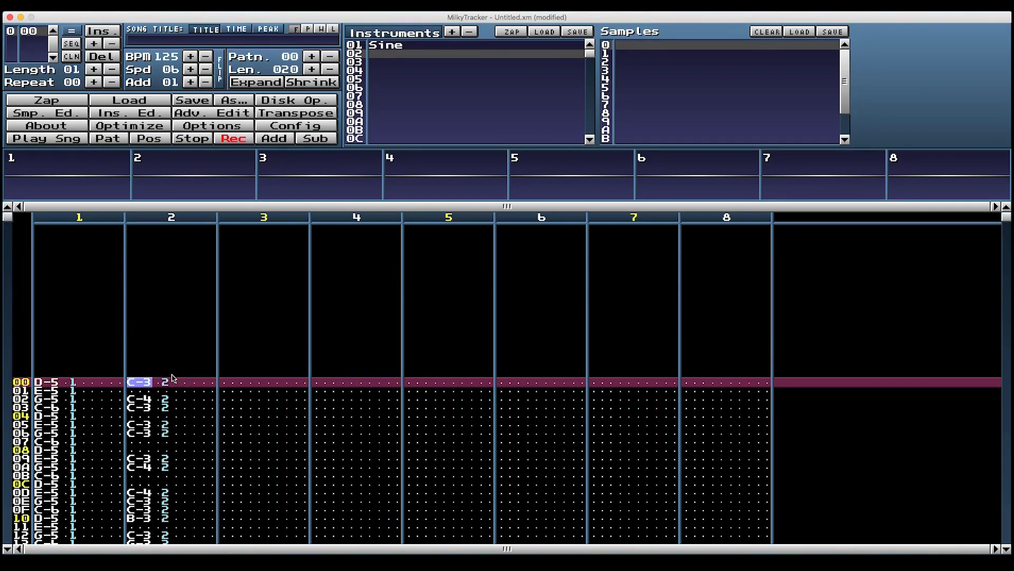
- Name instrument 02 "Triangle" and select the empty instrument 03
{"action": "left_click", "coordinate": [392, 55]}
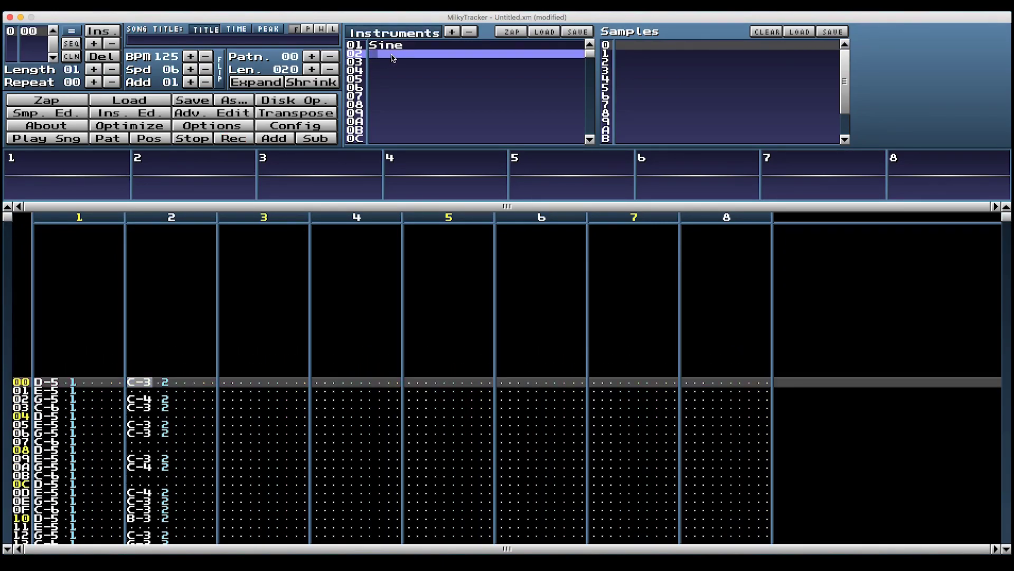
{"action": "type", "text": "Triangle"}
{"action": "left_click", "coordinate": [433, 64]}
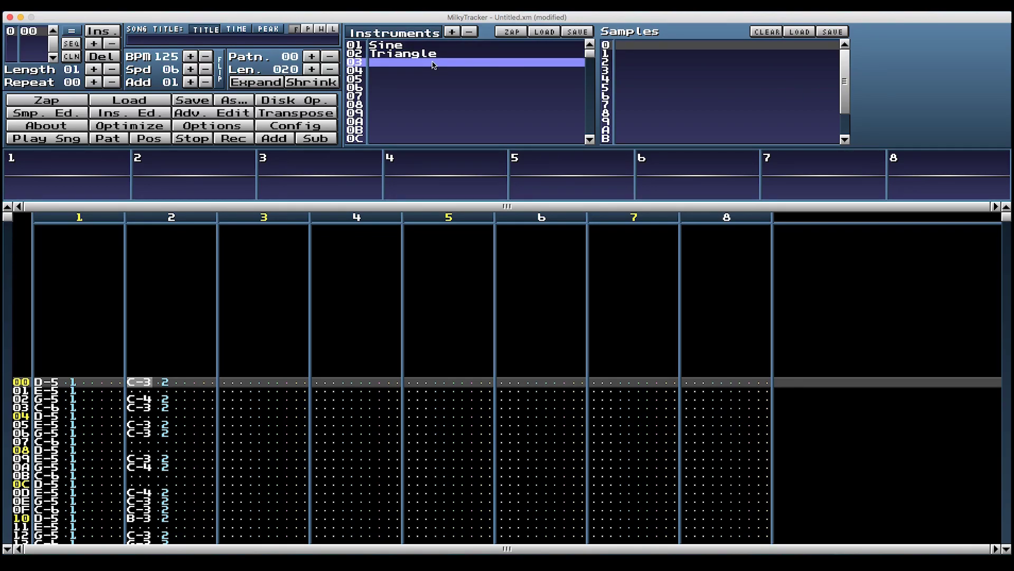
- Open the sample editor for instrument 03 and create a new sample of 6400 samples
{"action": "key", "text": "ctrl+s"}
{"action": "right_click", "coordinate": [459, 399]}
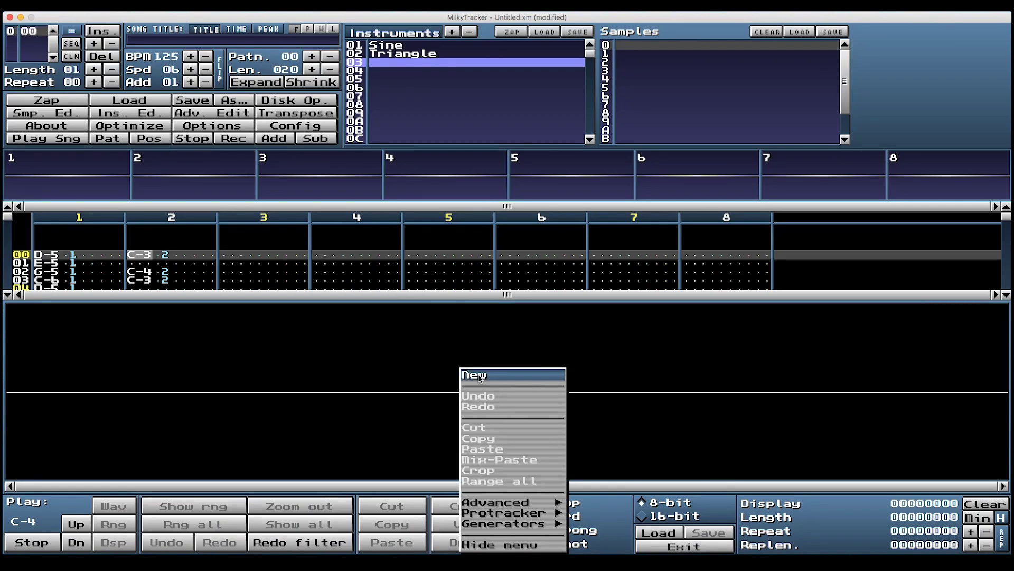
{"action": "left_click", "coordinate": [475, 375]}
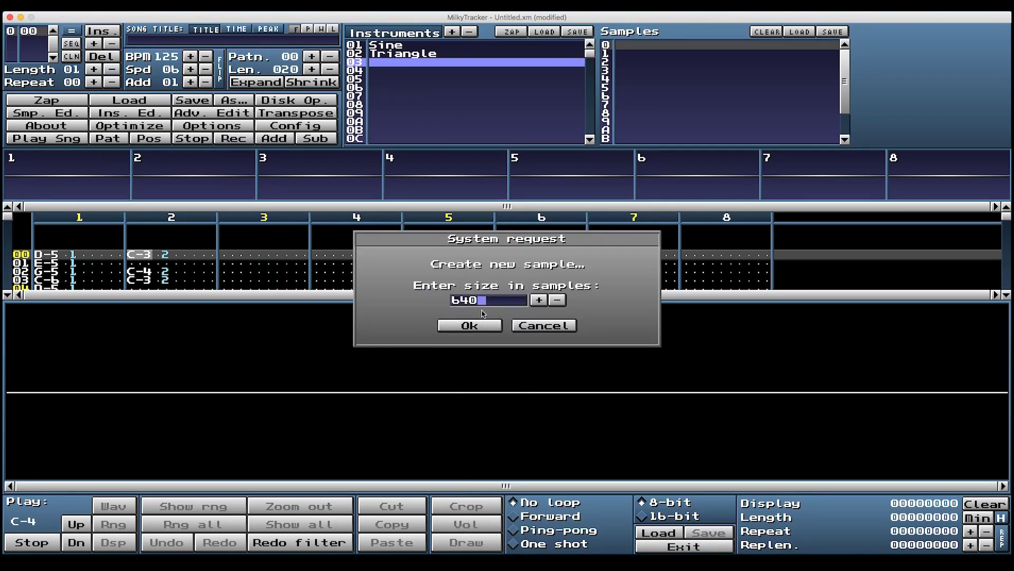
{"action": "type", "text": "0"}
{"action": "left_click", "coordinate": [470, 325]}
- Generate a square wave in the new sample at 25 percent volume with 100 periods
{"action": "right_click", "coordinate": [460, 364]}
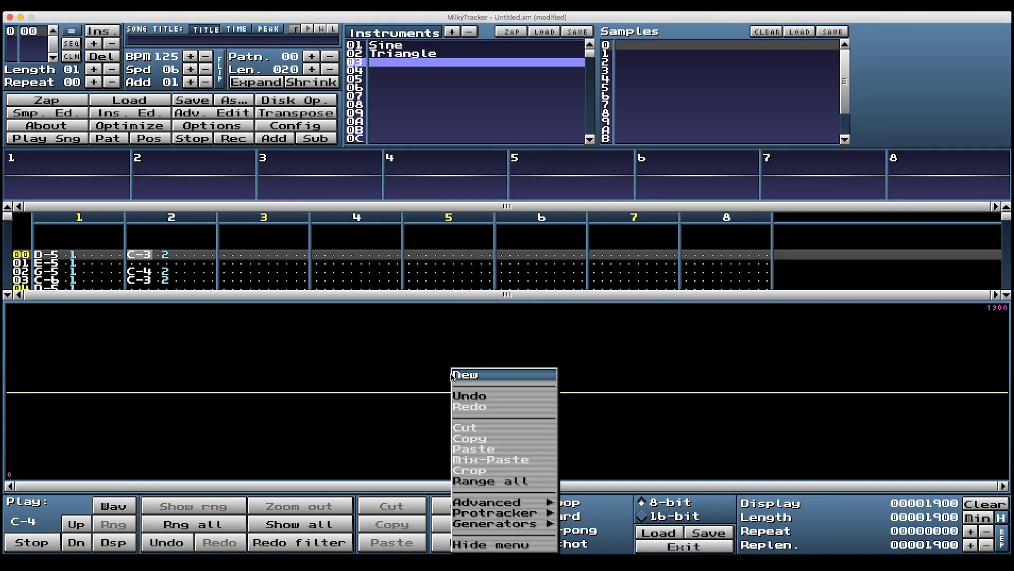
{"action": "mouse_move", "coordinate": [497, 526]}
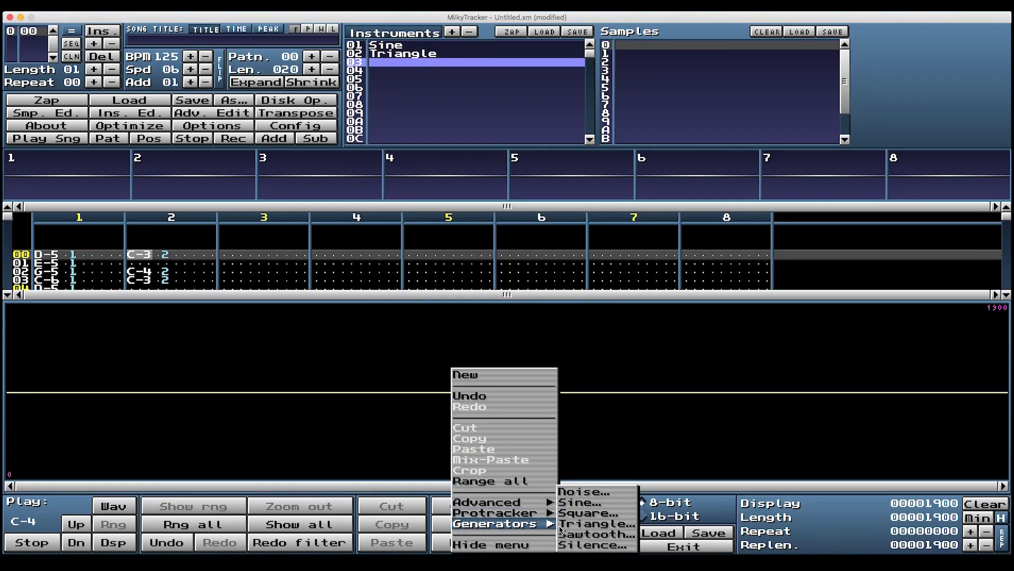
{"action": "left_click", "coordinate": [594, 515]}
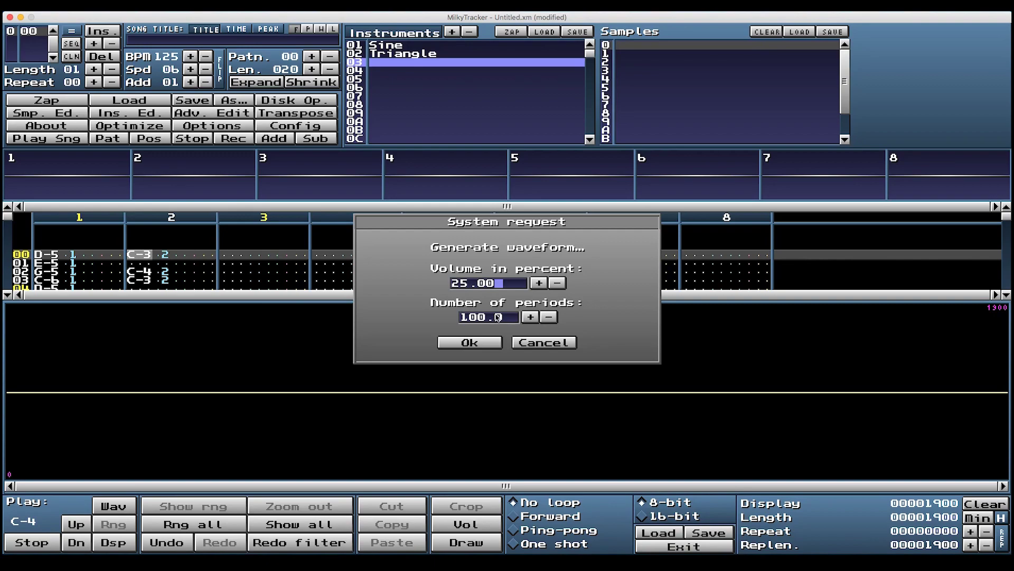
{"action": "left_click", "coordinate": [476, 343]}
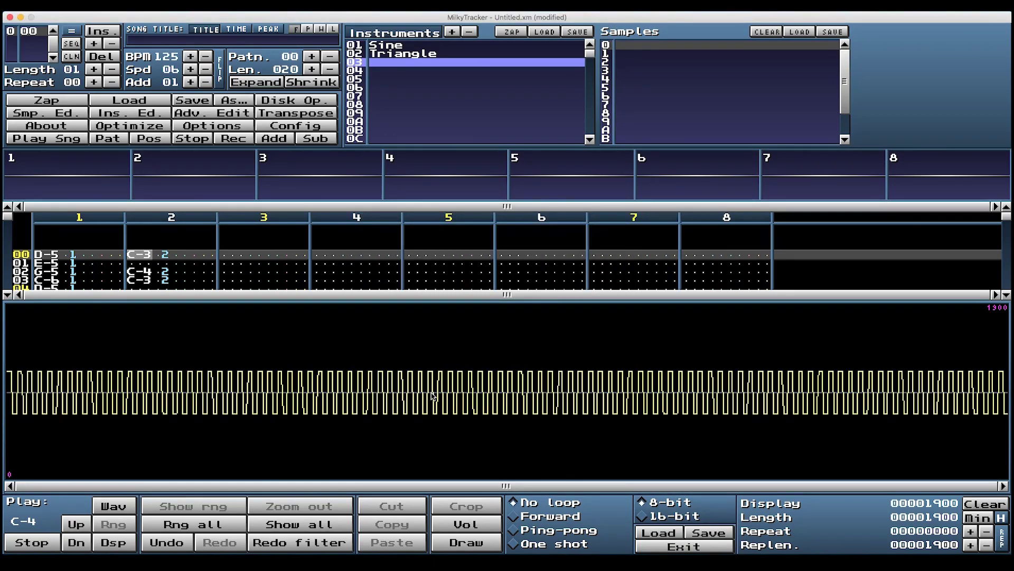
- Select the whole square-wave sample and set a volume fade with a start volume of 0 percent
{"action": "left_click", "coordinate": [212, 524]}
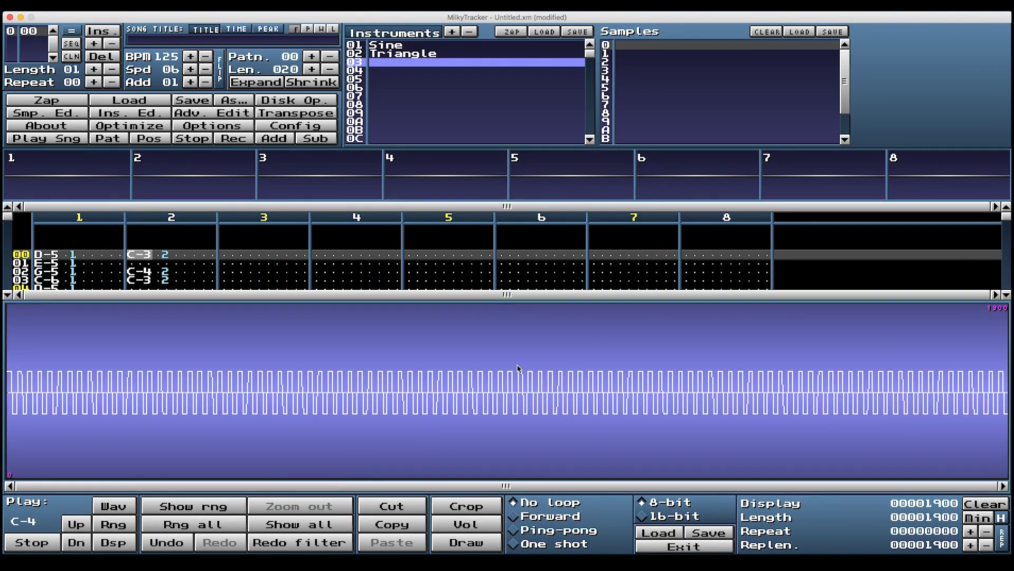
{"action": "right_click", "coordinate": [476, 370]}
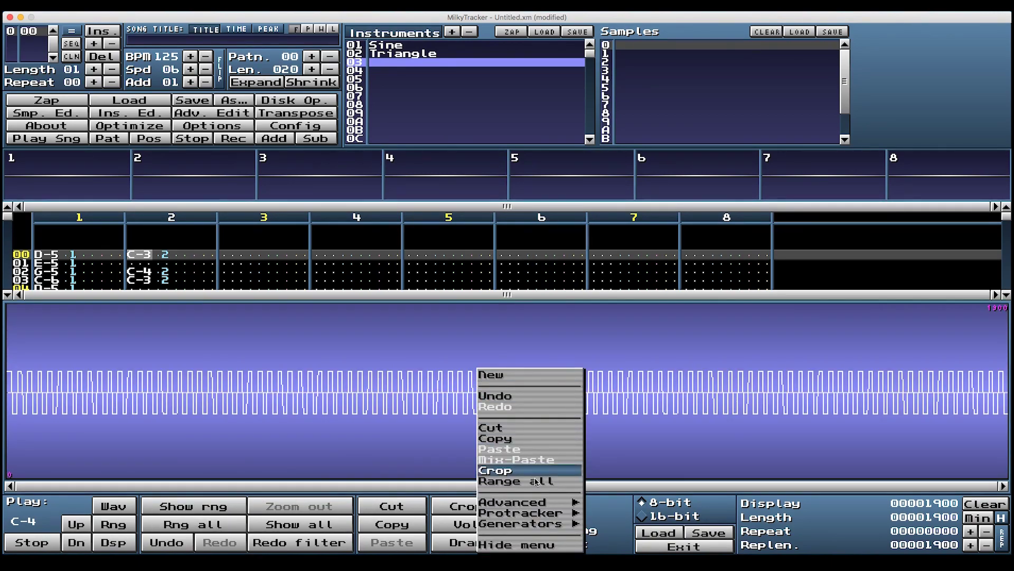
{"action": "mouse_move", "coordinate": [539, 507]}
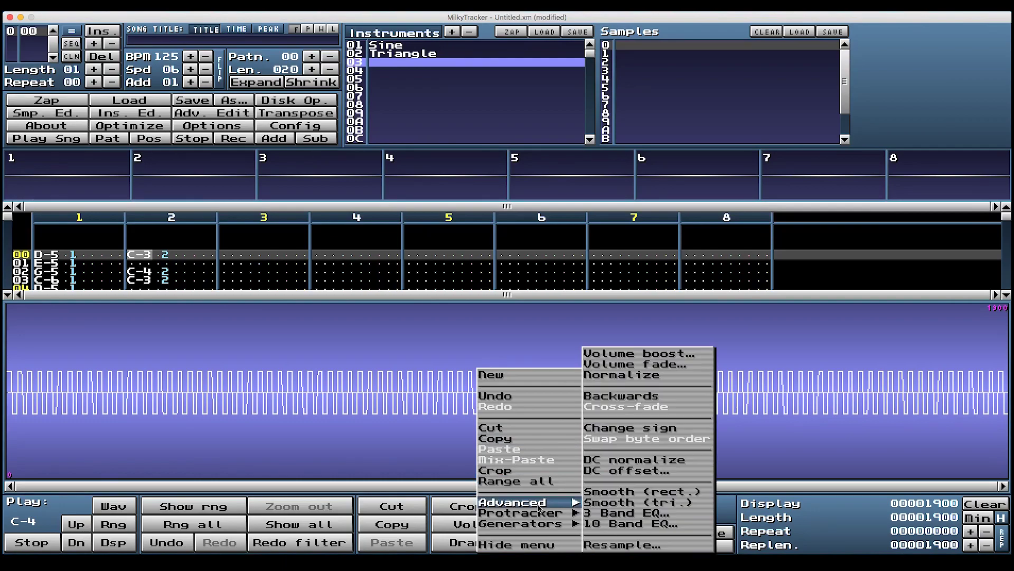
{"action": "left_click", "coordinate": [661, 365]}
{"action": "key", "text": "BackSpace"}
{"action": "key", "text": "BackSpace"}
{"action": "key", "text": "BackSpace"}
{"action": "key", "text": "BackSpace"}
{"action": "key", "text": "BackSpace"}
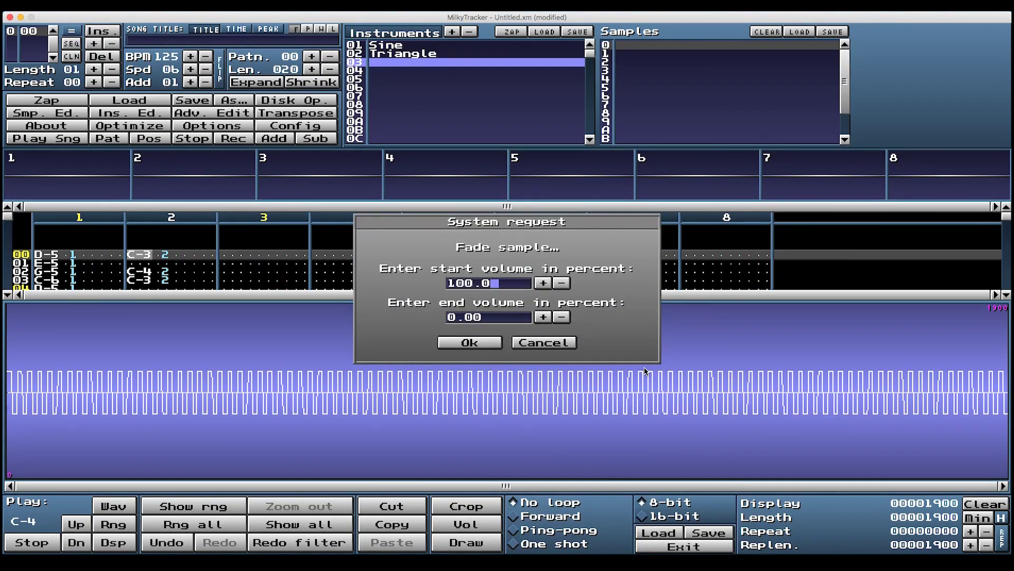
{"action": "key", "text": "BackSpace"}
{"action": "type", "text": "0"}
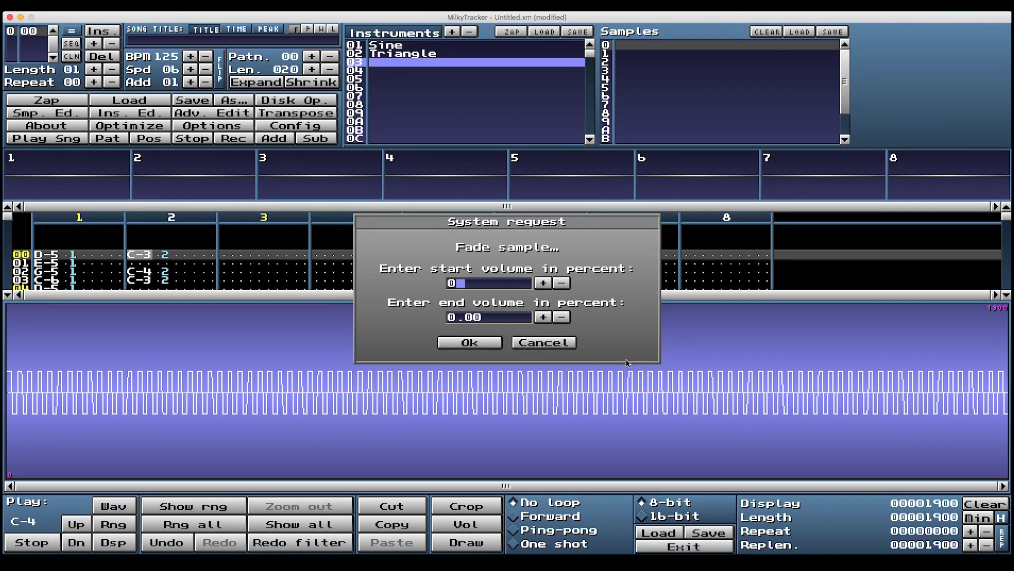
- Set the fade's end volume to 100 percent
{"action": "left_click", "coordinate": [496, 319]}
{"action": "key", "text": "BackSpace"}
{"action": "key", "text": "BackSpace"}
{"action": "key", "text": "BackSpace"}
{"action": "key", "text": "BackSpace"}
{"action": "type", "text": "100"}
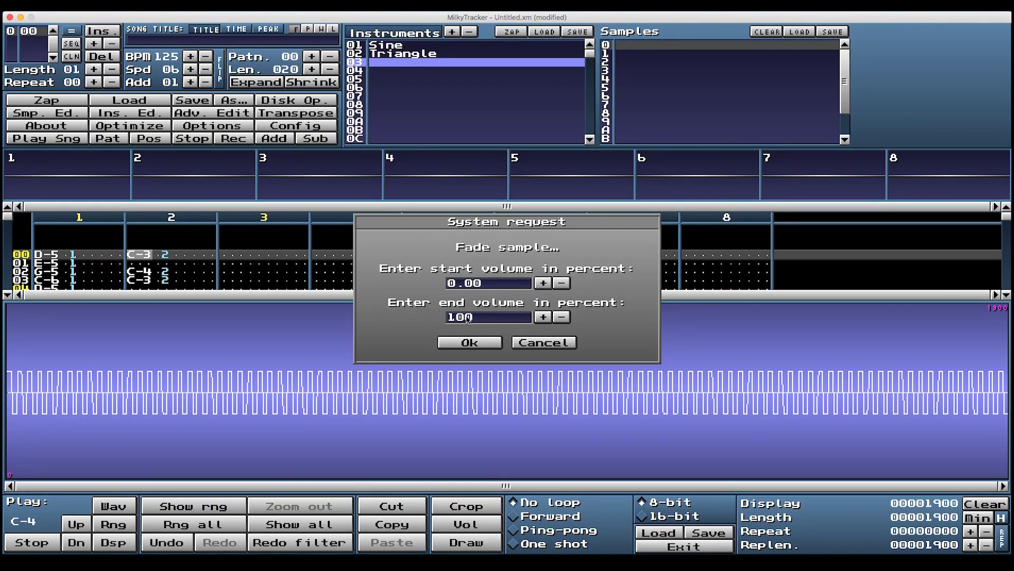
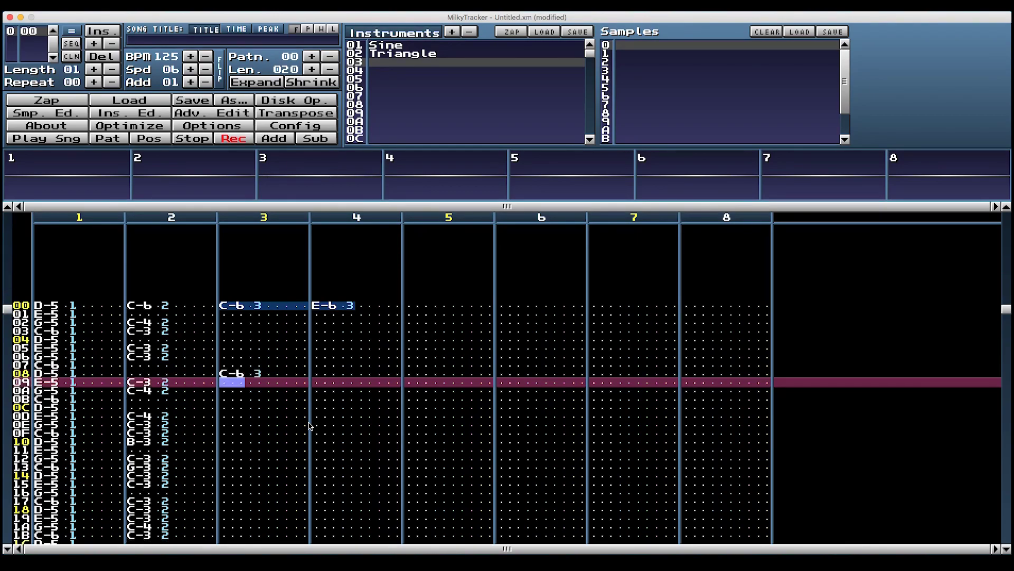
- Enter E-6 in rows 08 and 10 of channel 4 with instrument 3
{"action": "key", "text": "e"}
{"action": "key", "text": "Down"}
{"action": "key", "text": "Down"}
{"action": "key", "text": "Down"}
{"action": "key", "text": "Down"}
{"action": "key", "text": "Down"}
{"action": "key", "text": "Down"}
{"action": "key", "text": "Down"}
{"action": "key", "text": "e"}
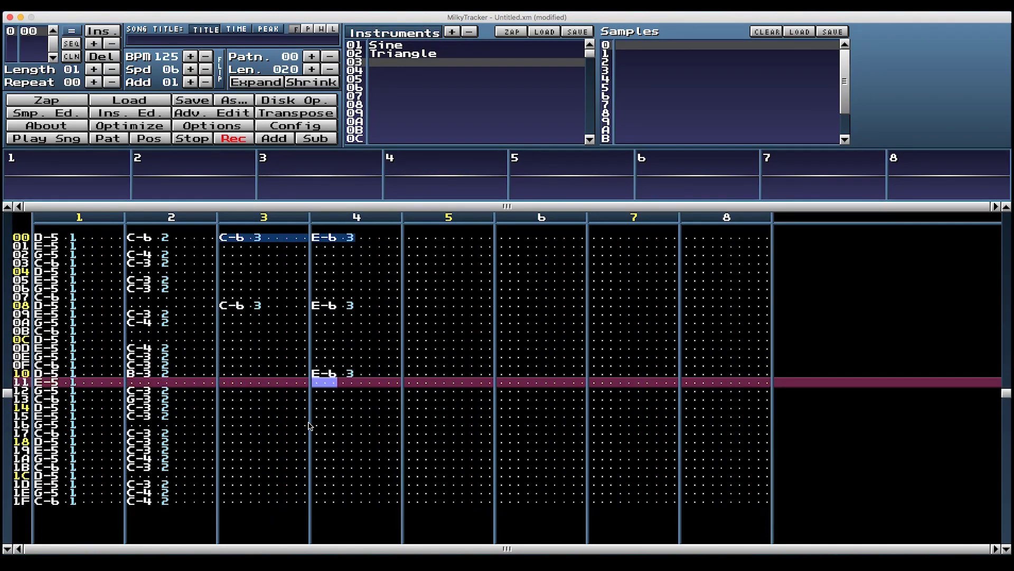
- Enter C-6 in row 10 of channel 3 with instrument 3 and play the pattern
{"action": "key", "text": "Left"}
{"action": "key", "text": "Up"}
{"action": "key", "text": "Left"}
{"action": "key", "text": "Left"}
{"action": "key", "text": "Left"}
{"action": "key", "text": "Left"}
{"action": "key", "text": "Left"}
{"action": "key", "text": "Left"}
{"action": "key", "text": "Left"}
{"action": "key", "text": "q"}
{"action": "key", "text": "Return"}
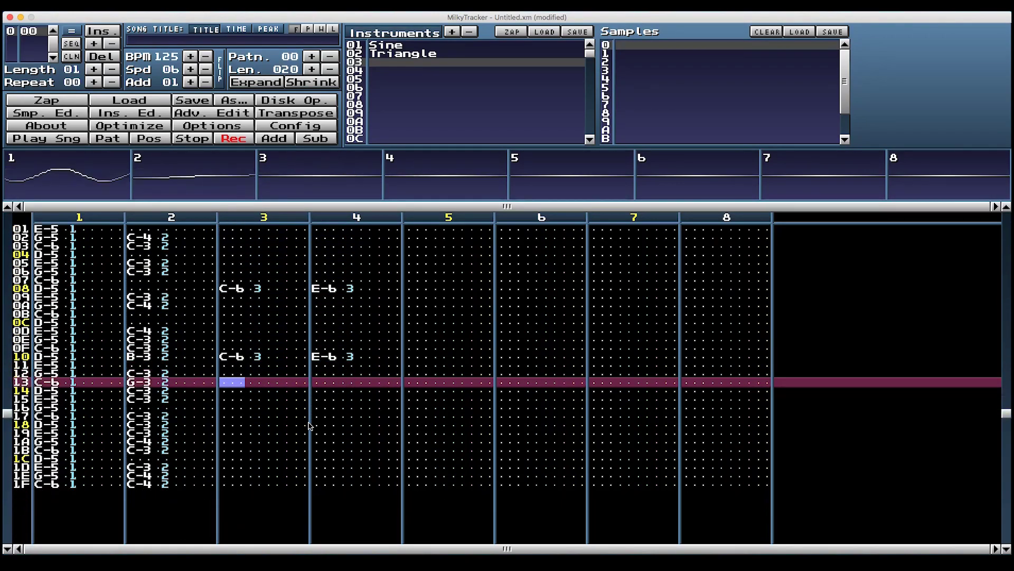
- Enter C-6 in channel 3 and E-6 in channel 4 at row 18 with instrument 3
{"action": "key", "text": "q"}
{"action": "key", "text": "Tab"}
{"action": "key", "text": "e"}
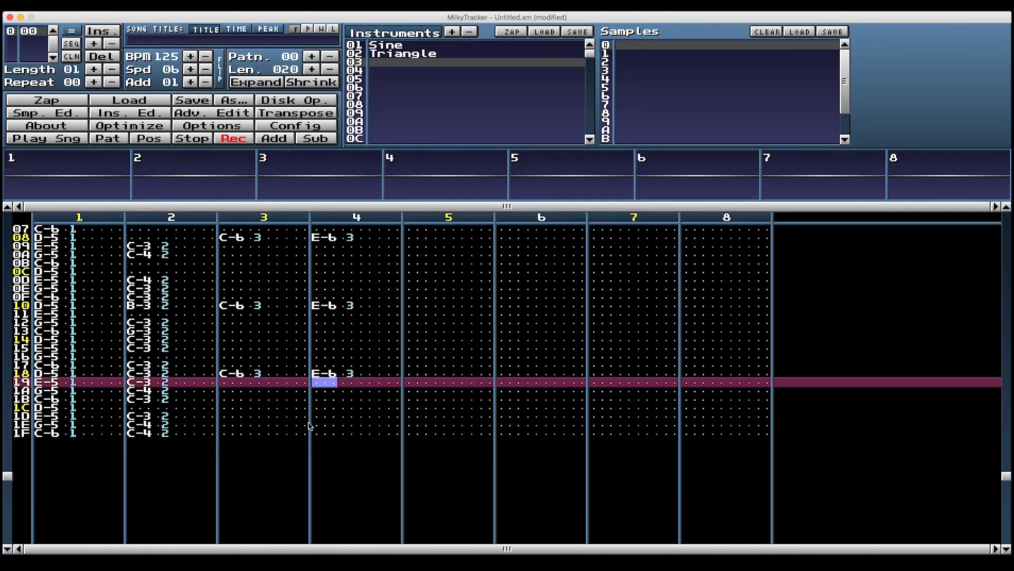
- Change channel 4's note in row 18 to D-6 and play the pattern
{"action": "key", "text": "Up"}
{"action": "key", "text": "w"}
{"action": "key", "text": "Return"}
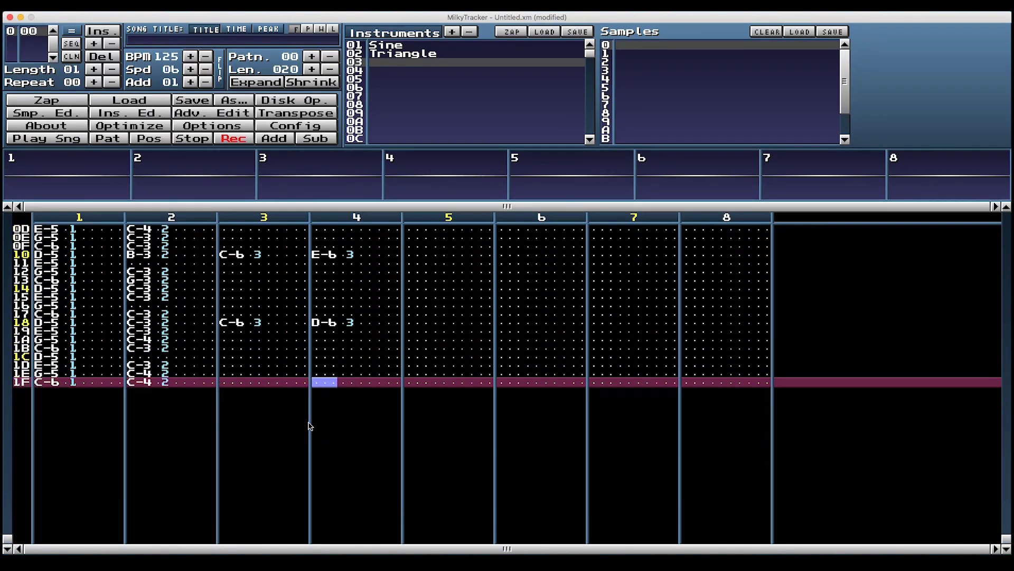
- Scale instrument 03's sample volume to 50 percent twice in the sample editor, playing the pattern in between, and return to the pattern
{"action": "key", "text": "ctrl+F3"}
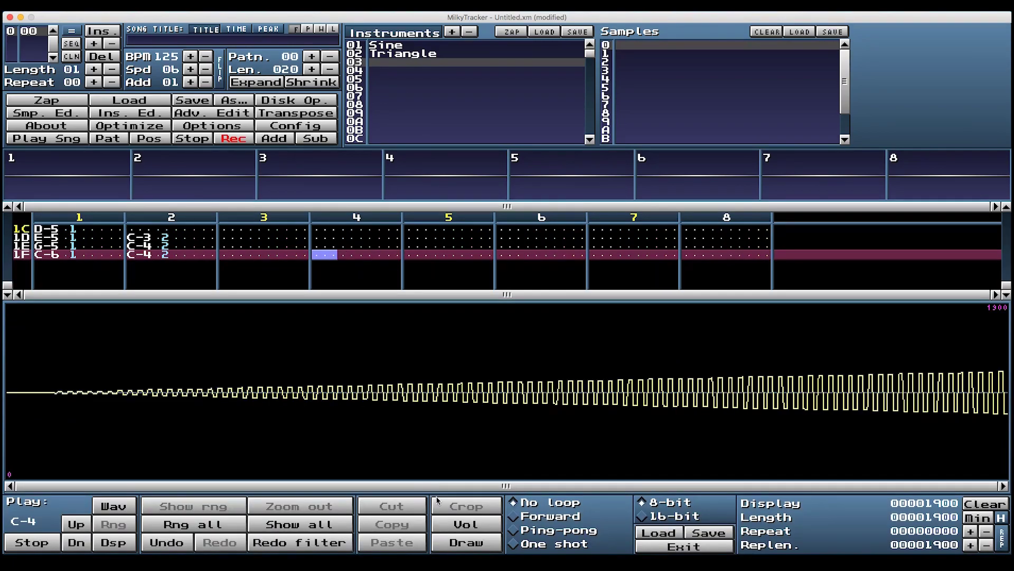
{"action": "left_click", "coordinate": [459, 525]}
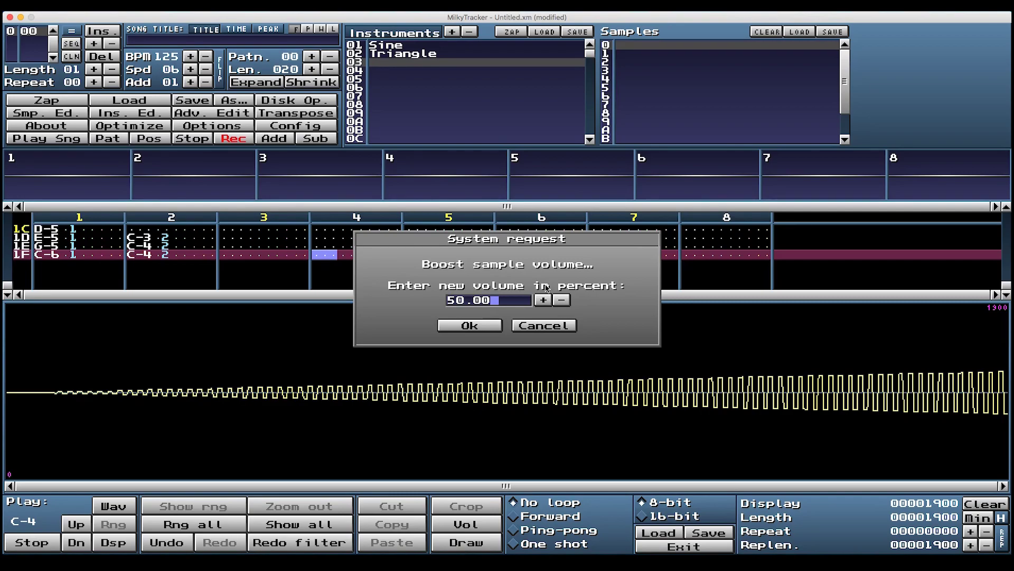
{"action": "left_click", "coordinate": [458, 326]}
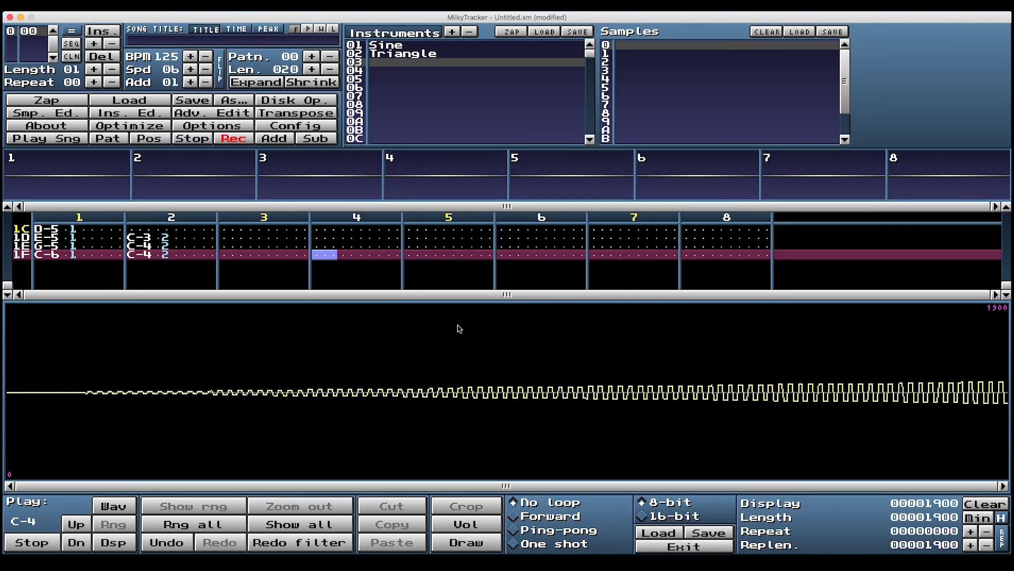
{"action": "key", "text": "Return"}
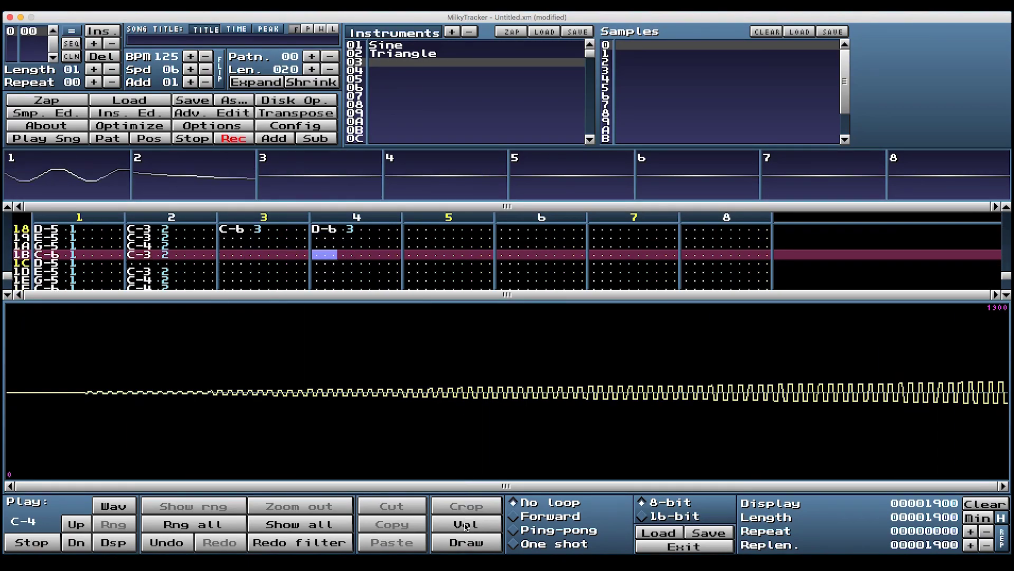
{"action": "left_click", "coordinate": [469, 522]}
{"action": "left_click", "coordinate": [470, 325]}
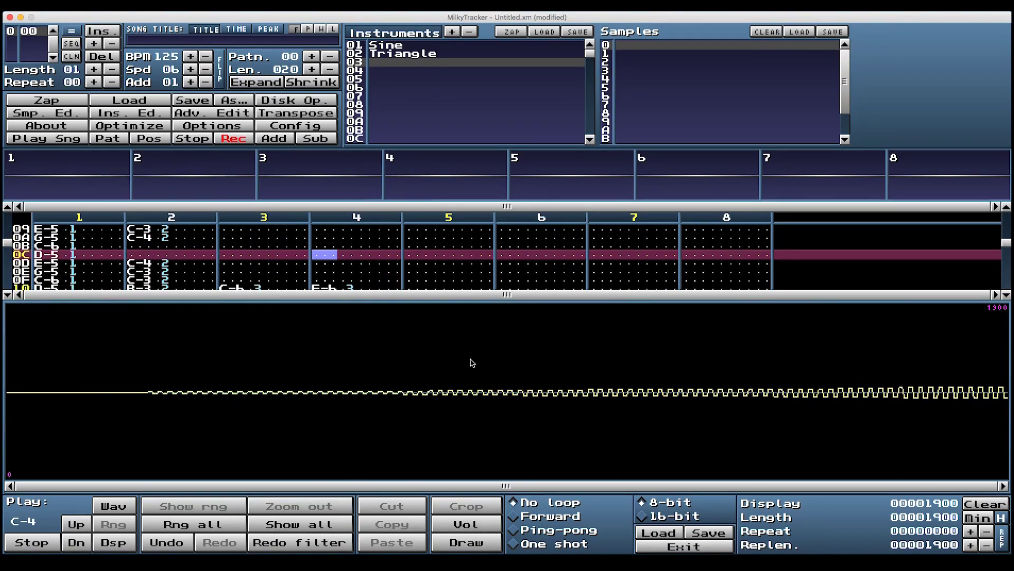
{"action": "key", "text": "ctrl+s"}
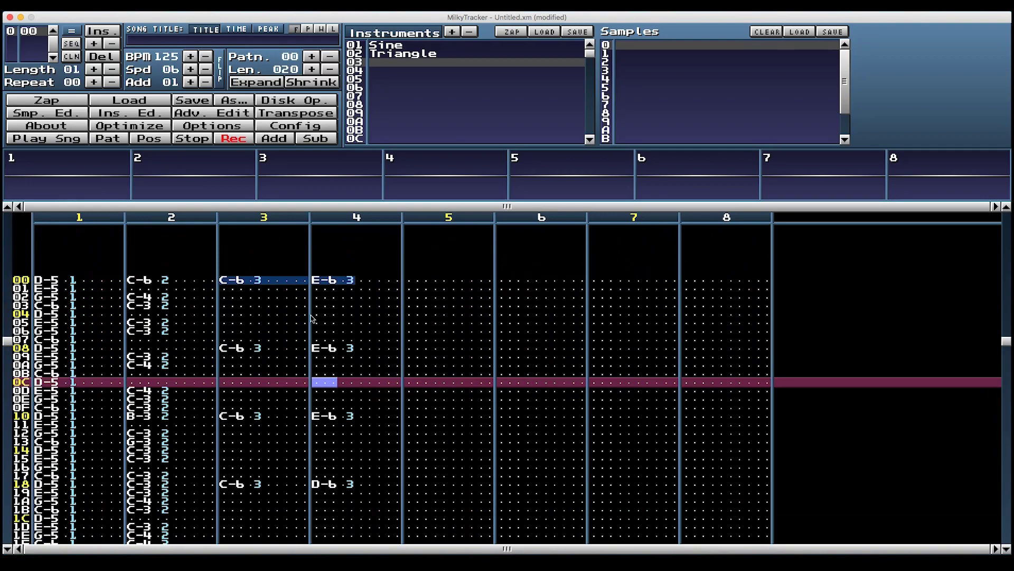
- Reopen the sample editor for instrument 03 and replace its sample with a new empty one of 64000 samples
{"action": "left_click", "coordinate": [411, 62]}
{"action": "key", "text": "ctrl+s"}
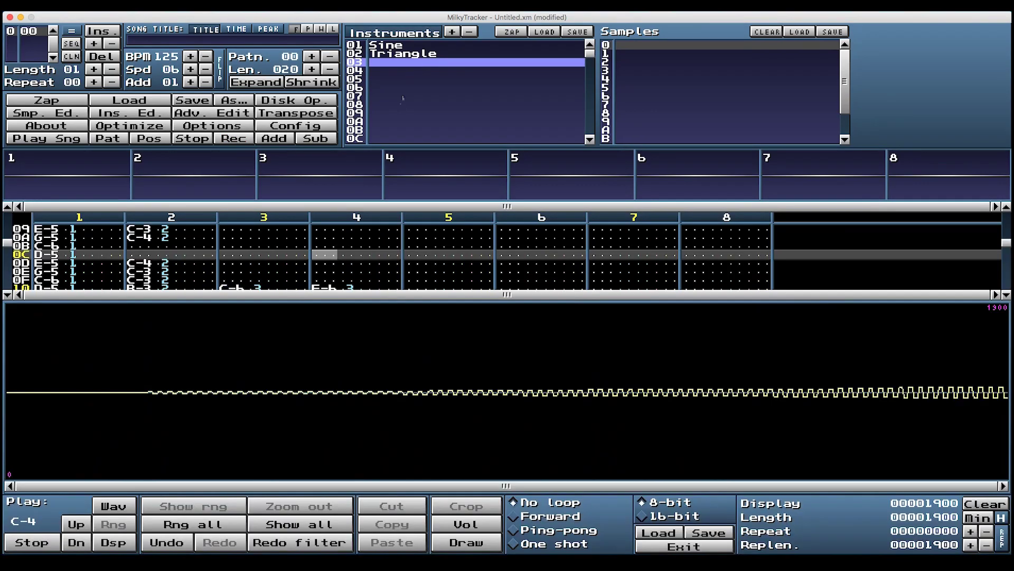
{"action": "right_click", "coordinate": [397, 382]}
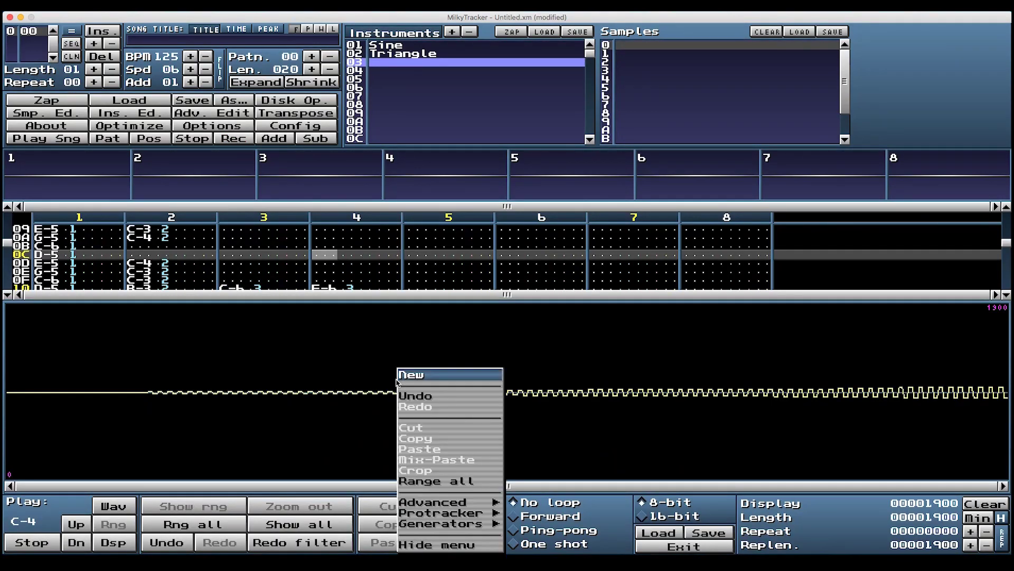
{"action": "left_click", "coordinate": [418, 376]}
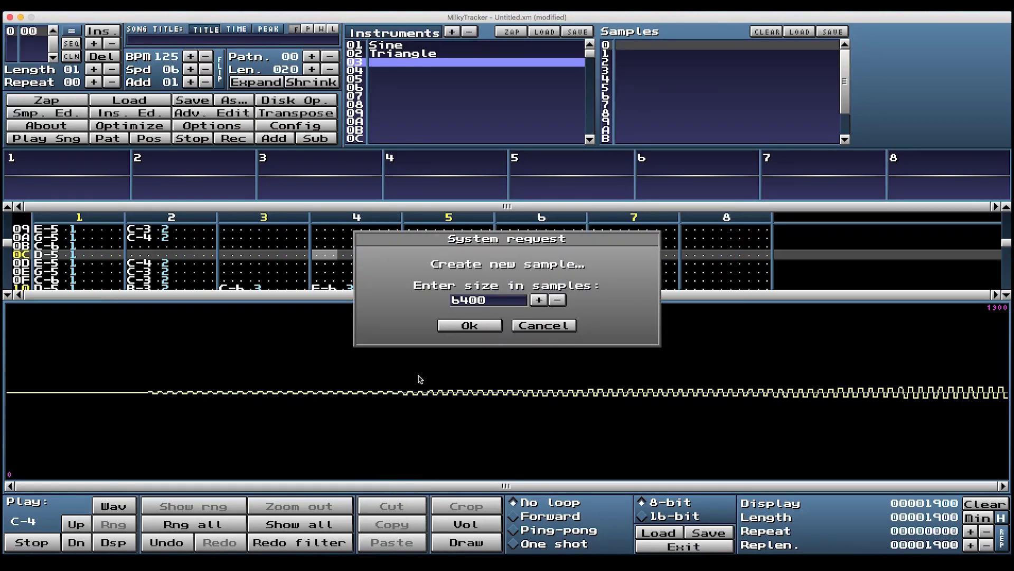
{"action": "left_click", "coordinate": [463, 327]}
- Generate a square wave with 1000 periods at 10 percent volume in the new empty sample
{"action": "right_click", "coordinate": [448, 369]}
{"action": "mouse_move", "coordinate": [498, 523]}
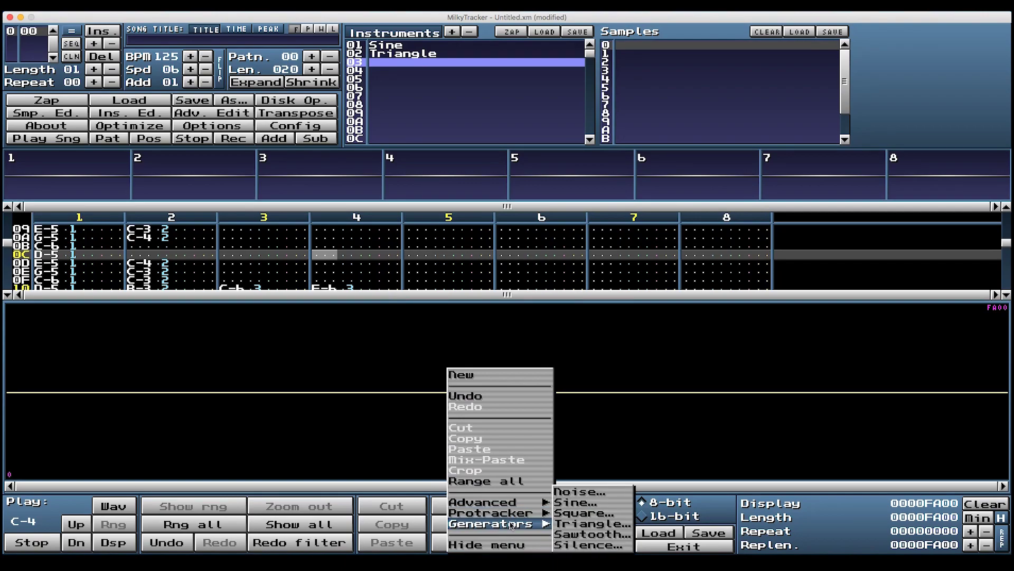
{"action": "left_click", "coordinate": [581, 512]}
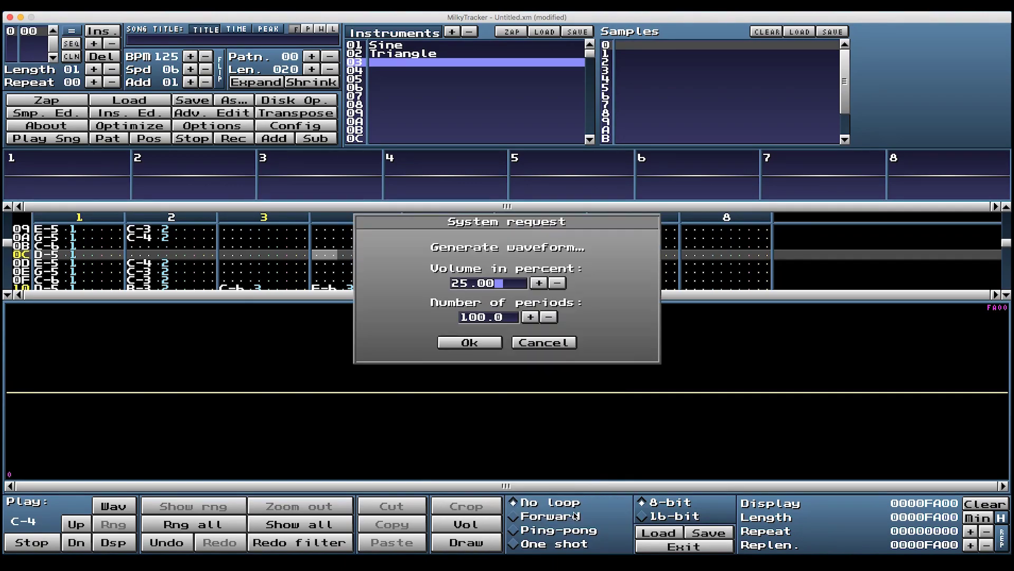
{"action": "left_click", "coordinate": [482, 319]}
{"action": "type", "text": "0"}
{"action": "left_click", "coordinate": [475, 287]}
{"action": "key", "text": "BackSpace"}
{"action": "key", "text": "BackSpace"}
{"action": "key", "text": "BackSpace"}
{"action": "key", "text": "BackSpace"}
{"action": "key", "text": "BackSpace"}
{"action": "type", "text": "1000"}
{"action": "key", "text": "BackSpace"}
{"action": "key", "text": "BackSpace"}
{"action": "type", "text": "0"}
{"action": "left_click", "coordinate": [472, 344]}
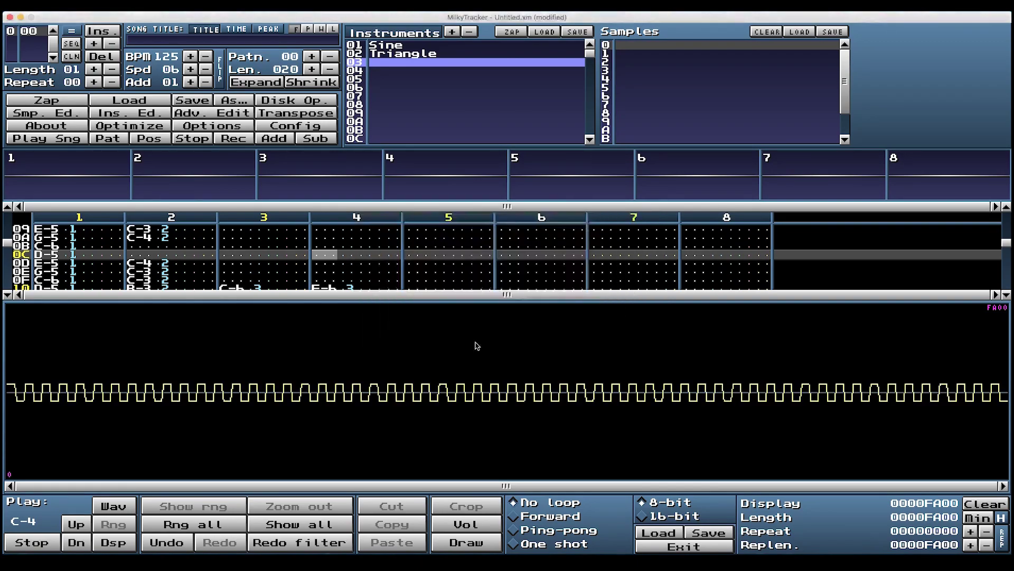
- Fade the whole square sample from 0 to 100 percent volume and play the pattern
{"action": "left_click", "coordinate": [217, 524]}
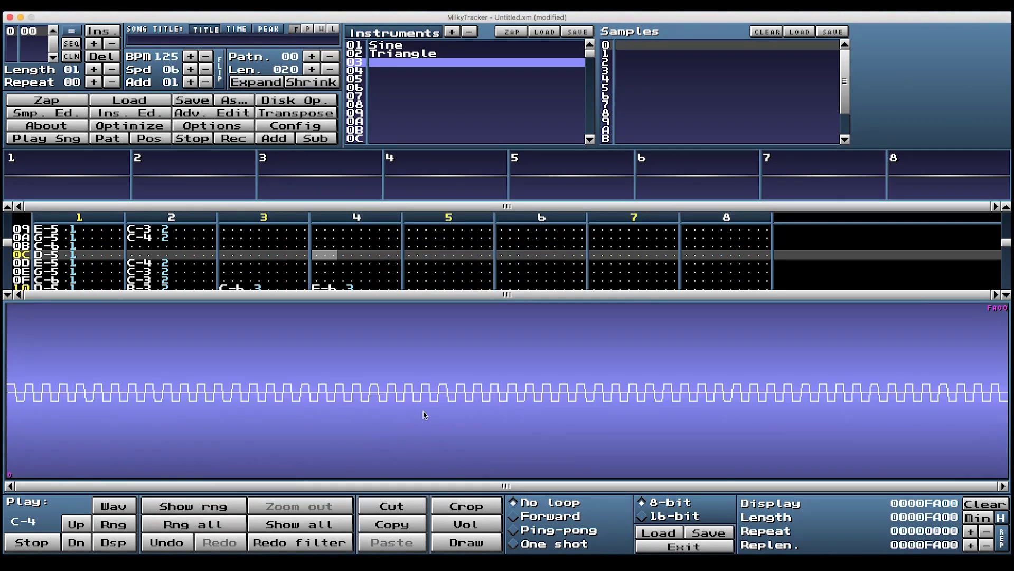
{"action": "right_click", "coordinate": [425, 415]}
{"action": "mouse_move", "coordinate": [478, 524]}
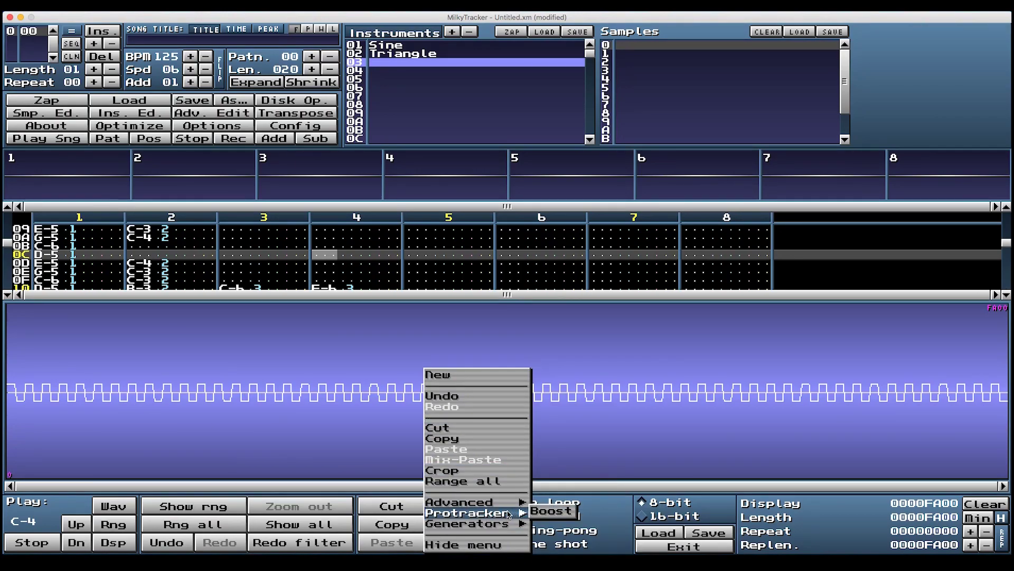
{"action": "mouse_move", "coordinate": [506, 503]}
{"action": "left_click", "coordinate": [612, 364]}
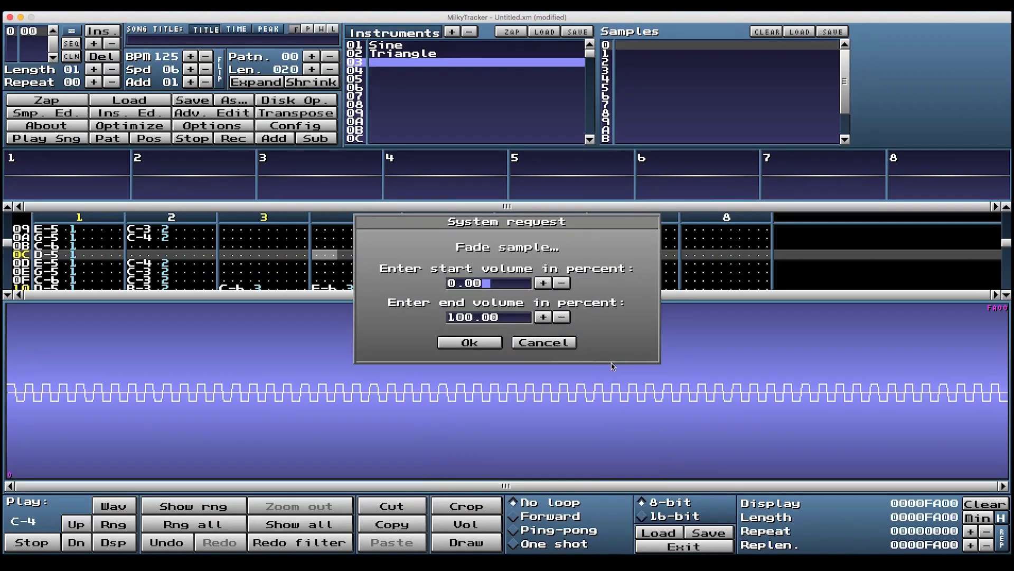
{"action": "left_click", "coordinate": [467, 346]}
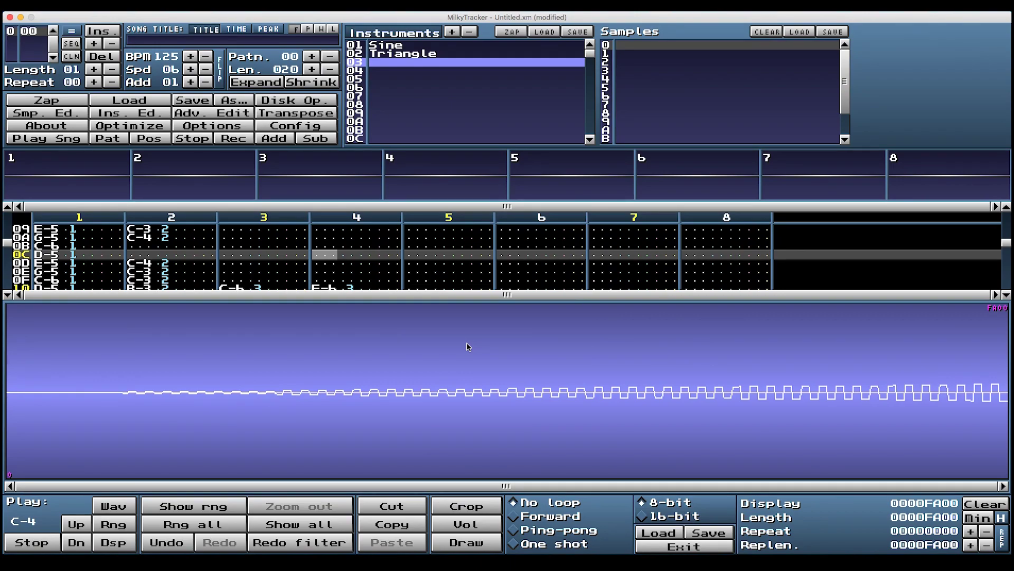
{"action": "key", "text": "Return"}
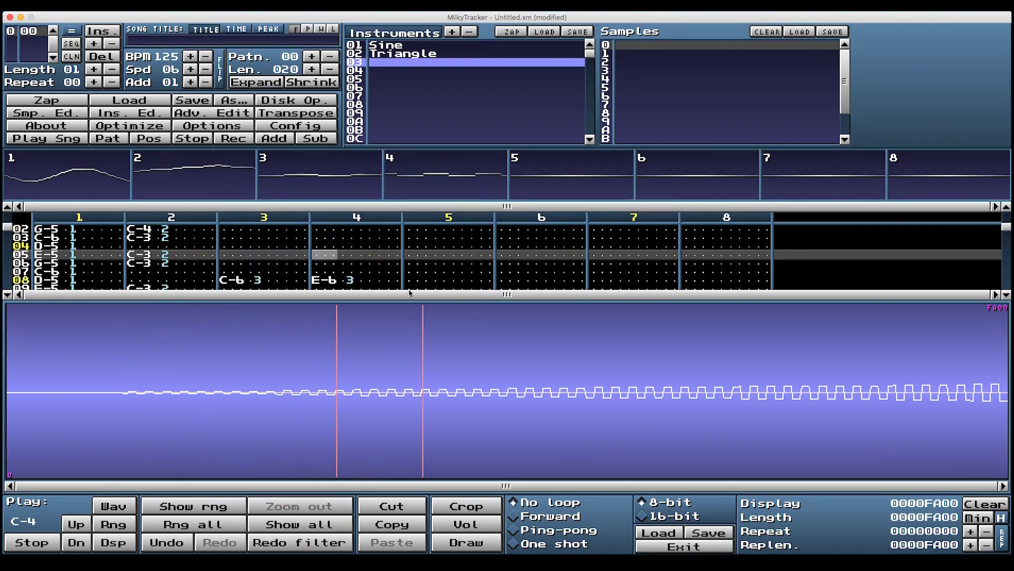
- Return to the full pattern view and name instrument 03 Square
{"action": "key", "text": "ctrl+shift+s"}
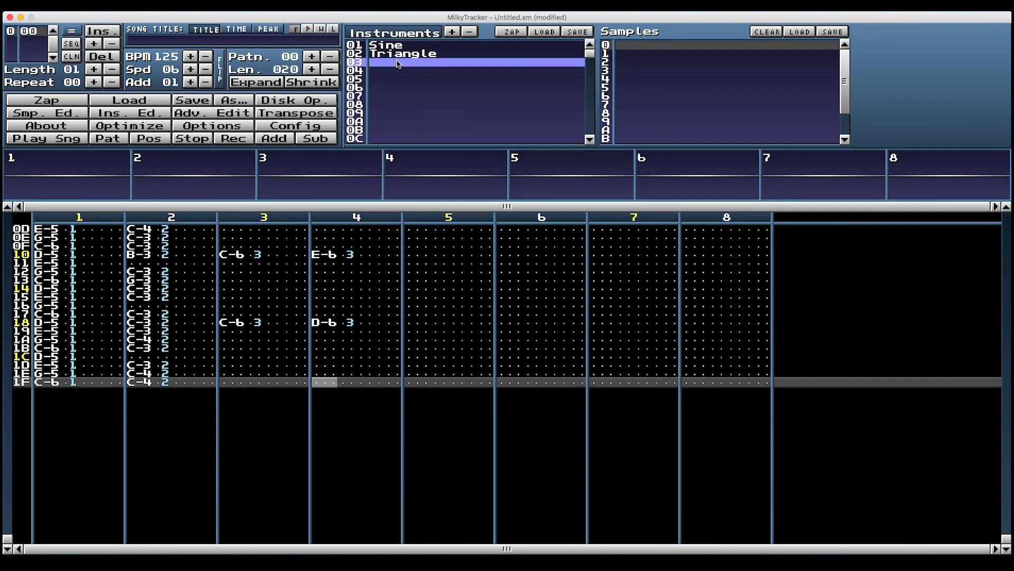
{"action": "type", "text": "Square"}
{"action": "key", "text": "Return"}
{"action": "key", "text": "space"}
{"action": "scroll", "coordinate": [376, 330], "scroll_direction": "up", "scroll_amount": 8}
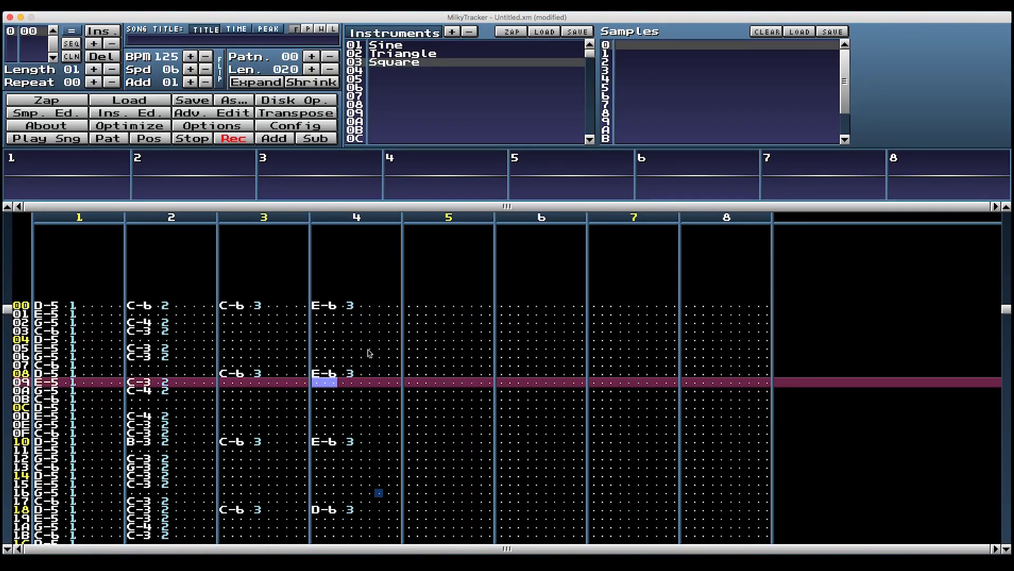
- Compare the Square, Triangle and Sine waveforms in the sample editor, return to Square and play the pattern
{"action": "left_click", "coordinate": [405, 63]}
{"action": "key", "text": "ctrl+s"}
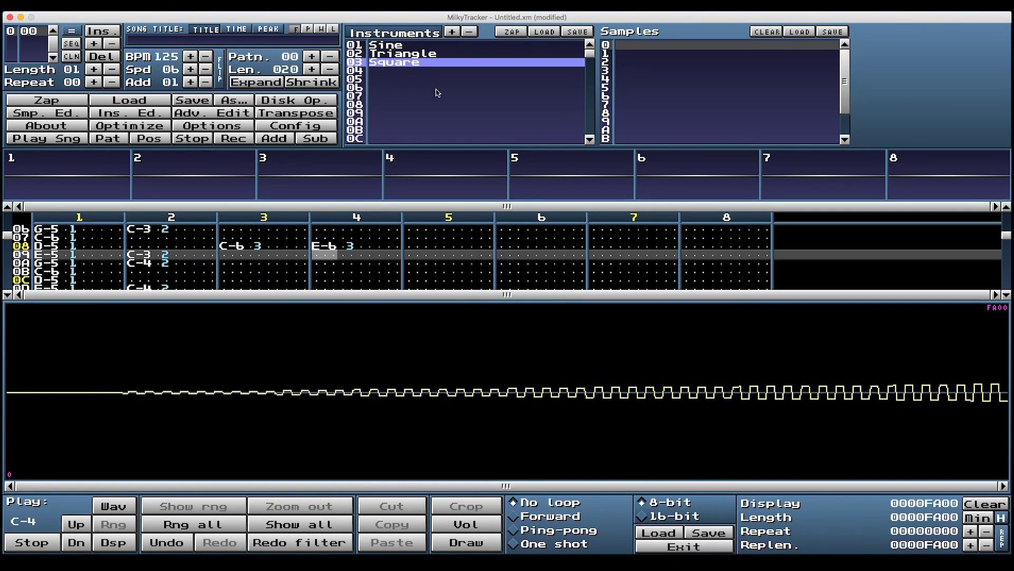
{"action": "left_click", "coordinate": [399, 55]}
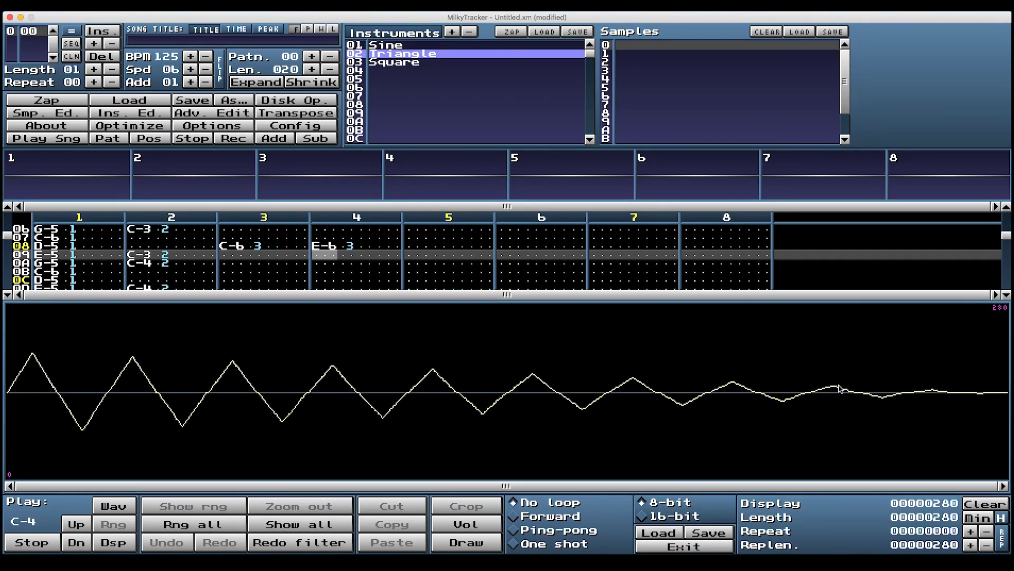
{"action": "left_click", "coordinate": [390, 47]}
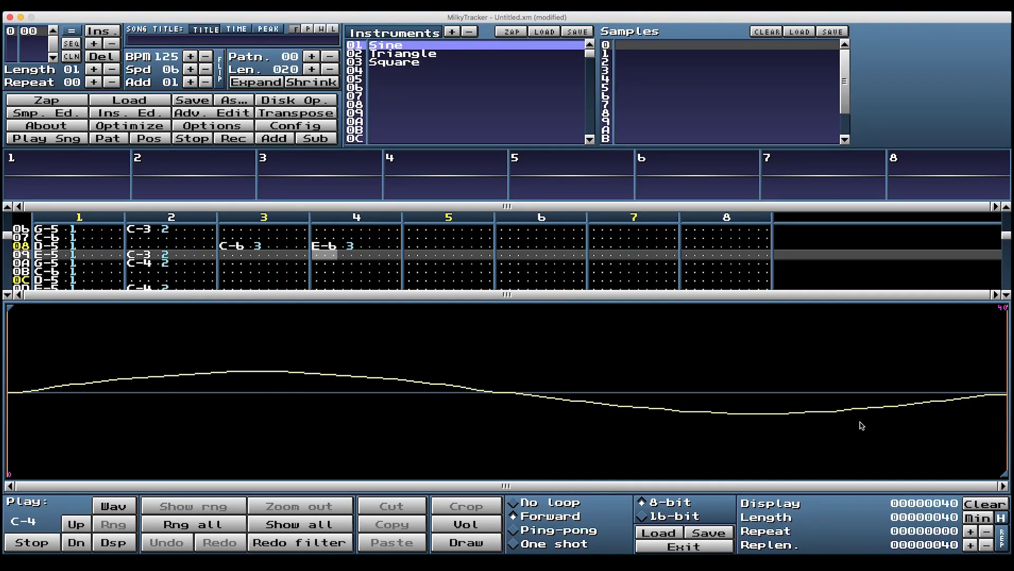
{"action": "left_click", "coordinate": [411, 64]}
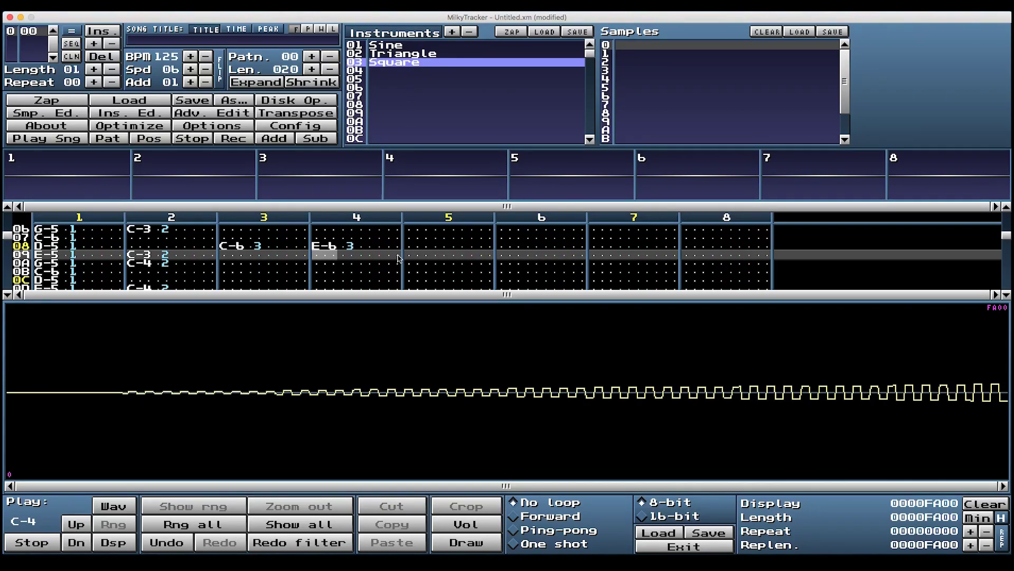
{"action": "key", "text": "Return"}
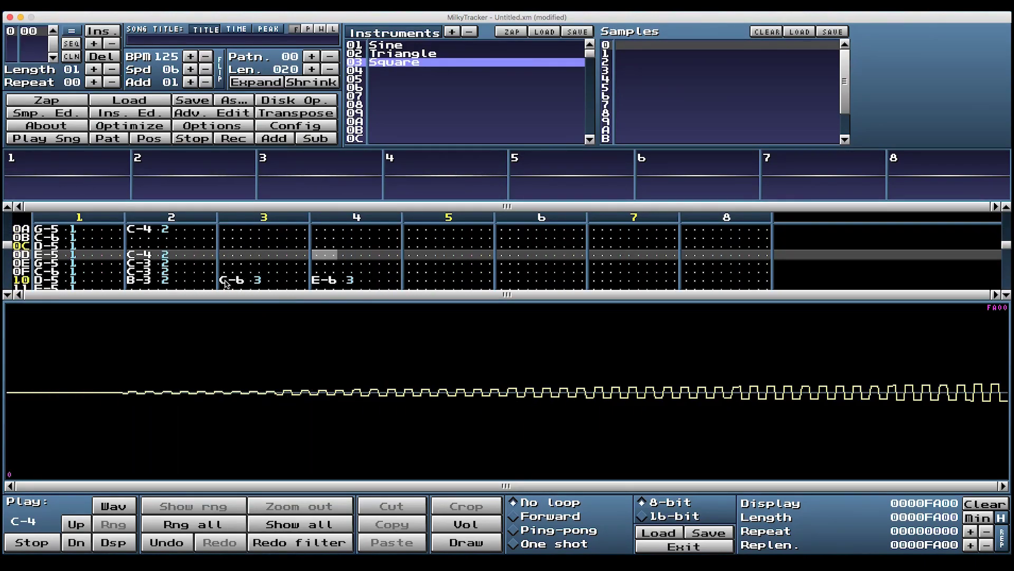
- Change channel 3's note in row 10 to C-4 with instrument 3
{"action": "key", "text": "space"}
{"action": "left_click_drag", "start_coordinate": [315, 281], "coordinate": [384, 283]}
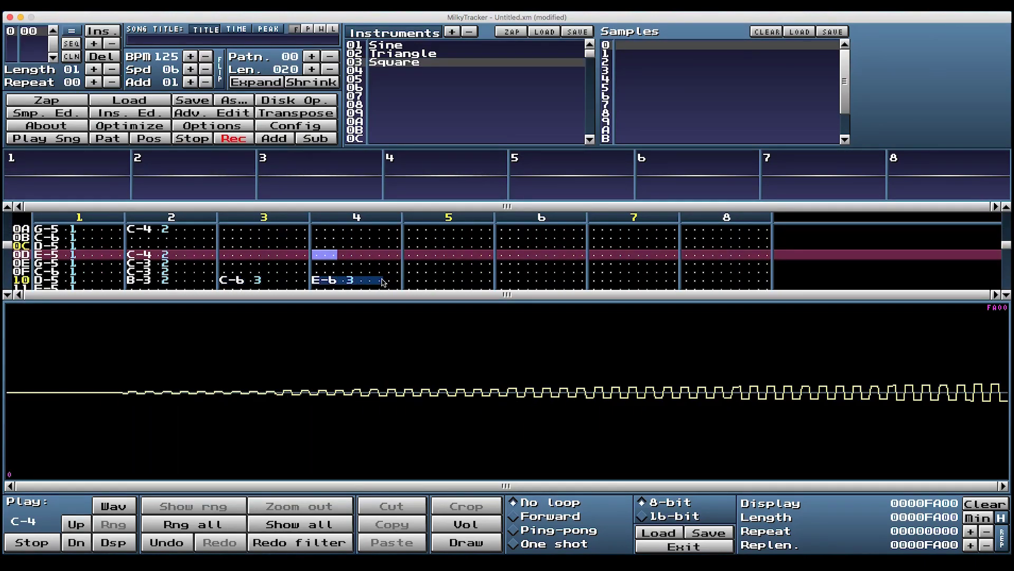
{"action": "left_click_drag", "start_coordinate": [222, 281], "coordinate": [238, 288]}
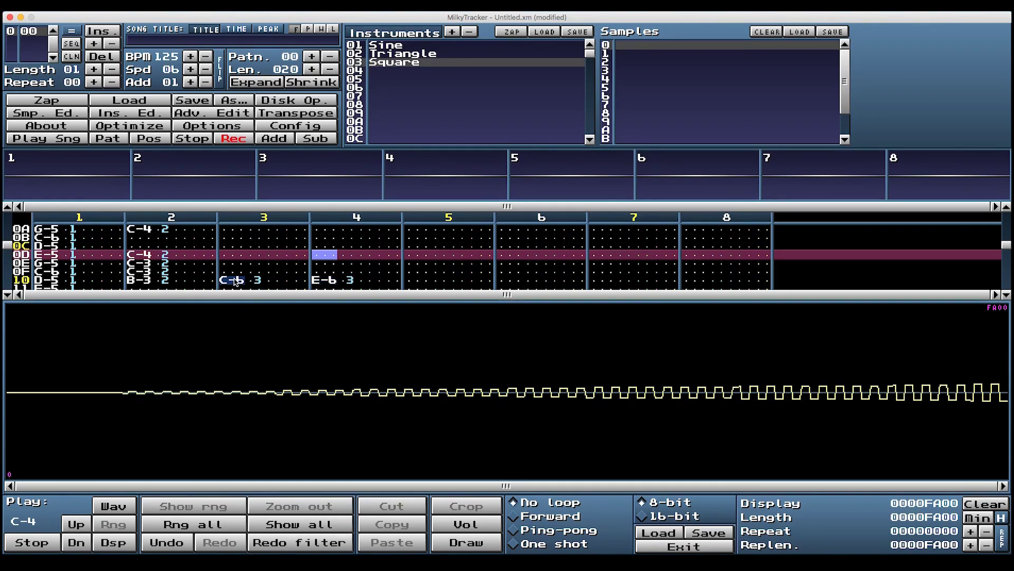
{"action": "key", "text": "Down"}
{"action": "key", "text": "Down"}
{"action": "key", "text": "Down"}
{"action": "key", "text": "Left"}
{"action": "key", "text": "Left"}
{"action": "key", "text": "Left"}
{"action": "key", "text": "Left"}
{"action": "key", "text": "z"}
{"action": "key", "text": "Up"}
{"action": "key", "text": "Up"}
{"action": "key", "text": "Up"}
{"action": "key", "text": "Up"}
{"action": "key", "text": "Page_Up"}
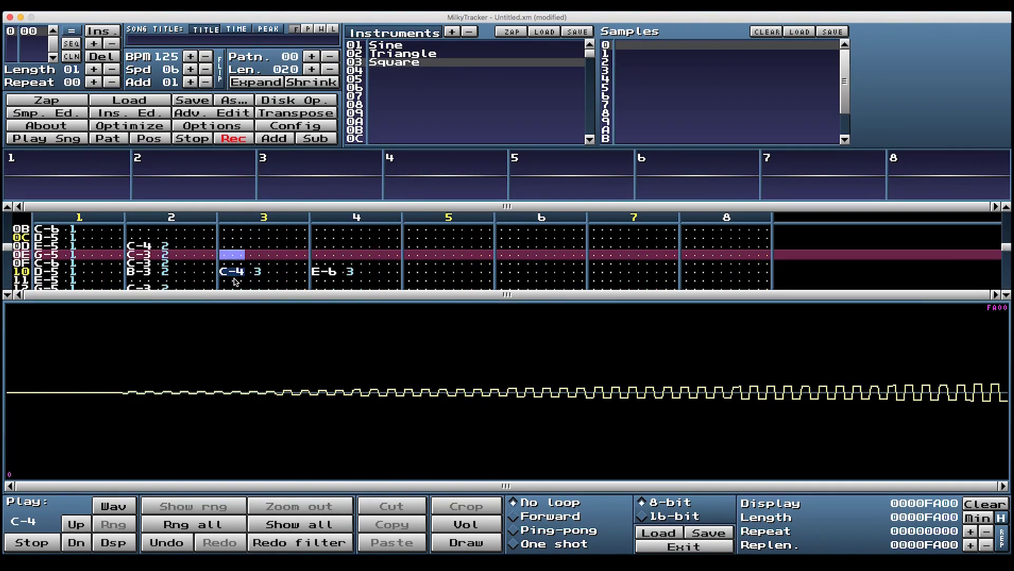
- Review channel 3's notes down to row 18 and play the pattern to hear the changed note
{"action": "key", "text": "Down"}
{"action": "key", "text": "Down"}
{"action": "key", "text": "Down"}
{"action": "key", "text": "Down"}
{"action": "key", "text": "Down"}
{"action": "key", "text": "Down"}
{"action": "key", "text": "Down"}
{"action": "key", "text": "Down"}
{"action": "key", "text": "Down"}
{"action": "key", "text": "Down"}
{"action": "key", "text": "Down"}
{"action": "key", "text": "Down"}
{"action": "key", "text": "Down"}
{"action": "key", "text": "Down"}
{"action": "key", "text": "Down"}
{"action": "key", "text": "Down"}
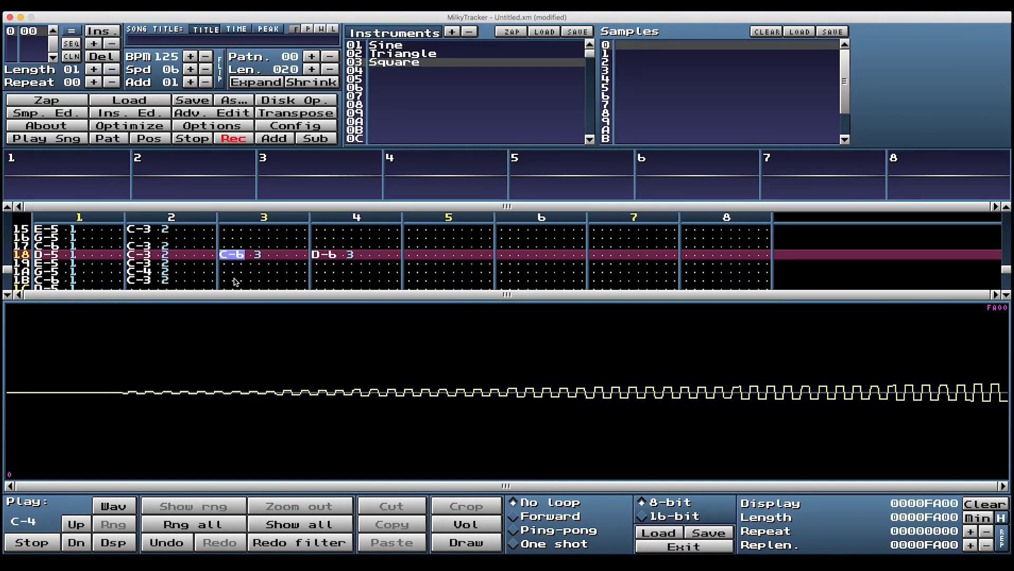
{"action": "key", "text": "Return"}
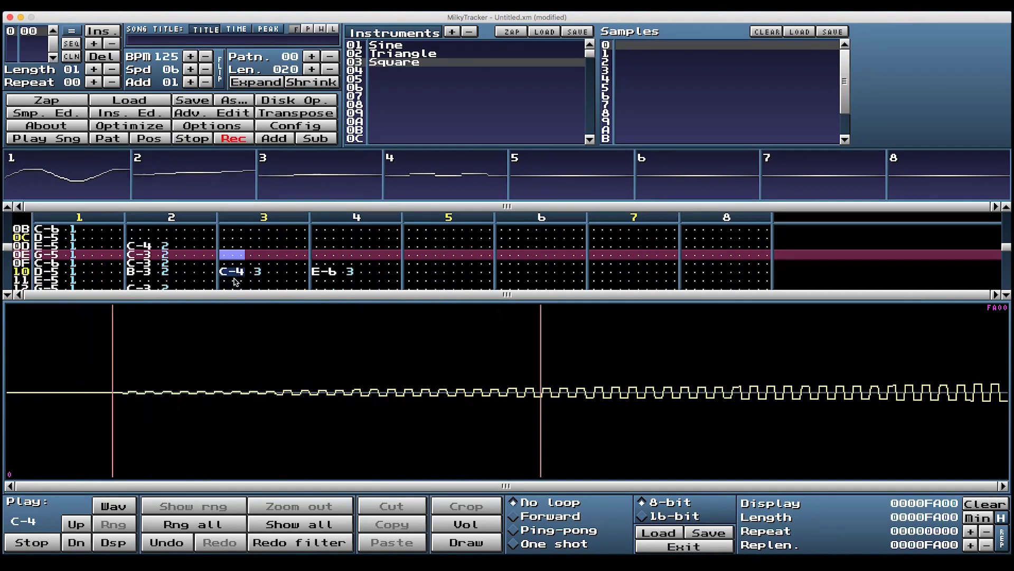